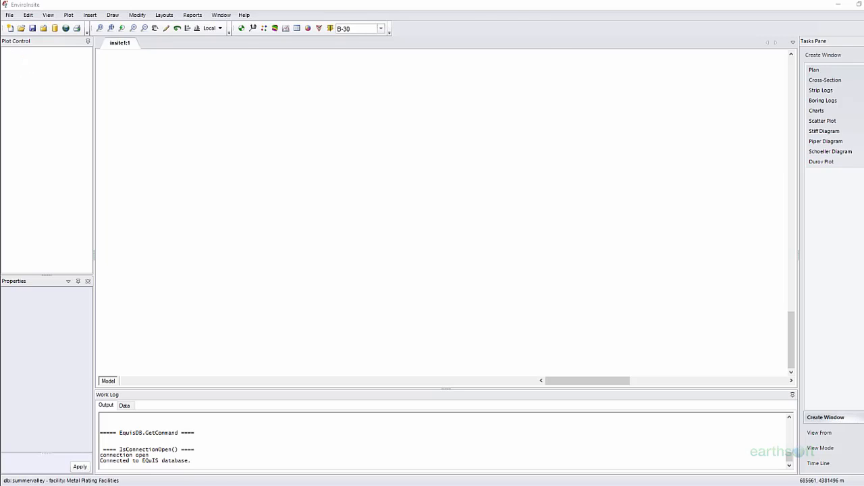
- Open the summervalley EQuIS database, pick Springfield under North America, and confirm its properties
{"action": "left_click", "coordinate": [14, 15]}
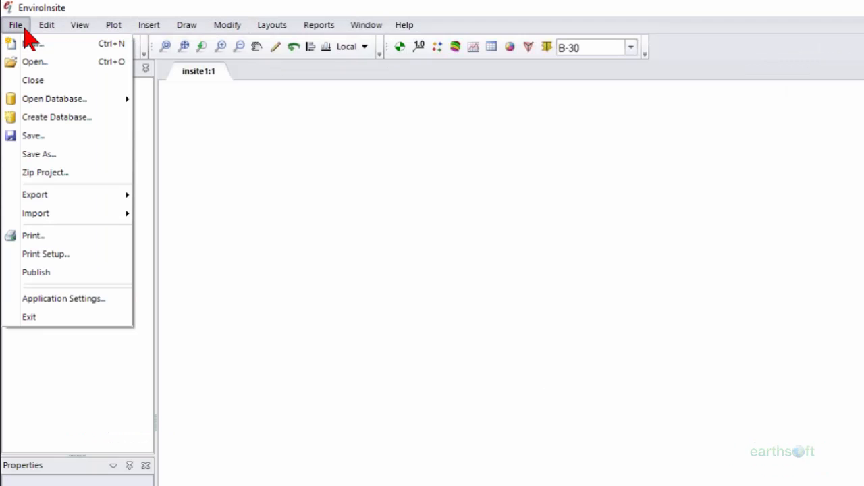
{"action": "mouse_move", "coordinate": [27, 102]}
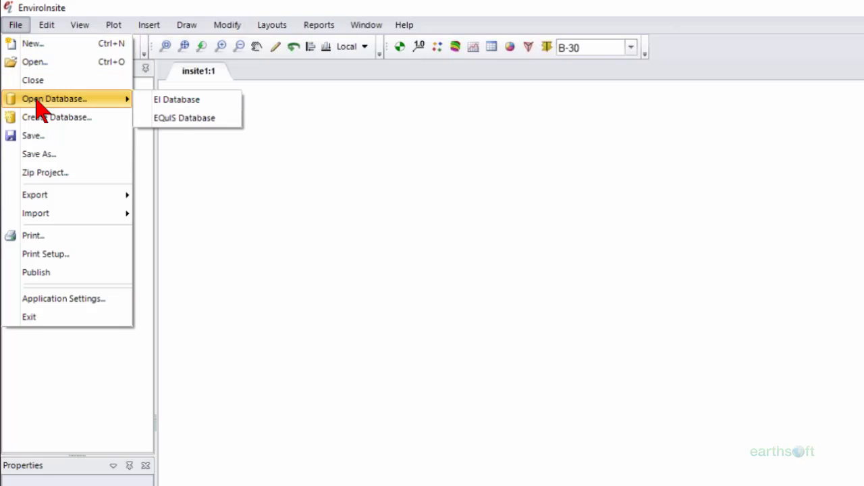
{"action": "left_click", "coordinate": [233, 127]}
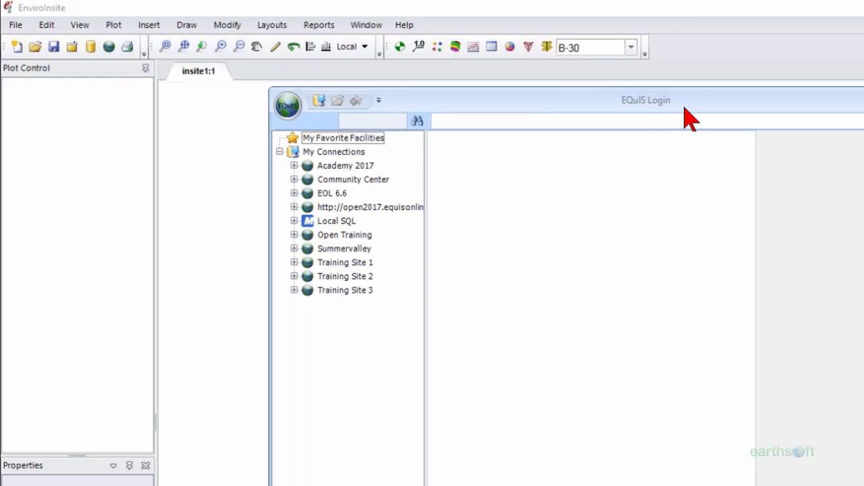
{"action": "left_click", "coordinate": [327, 262]}
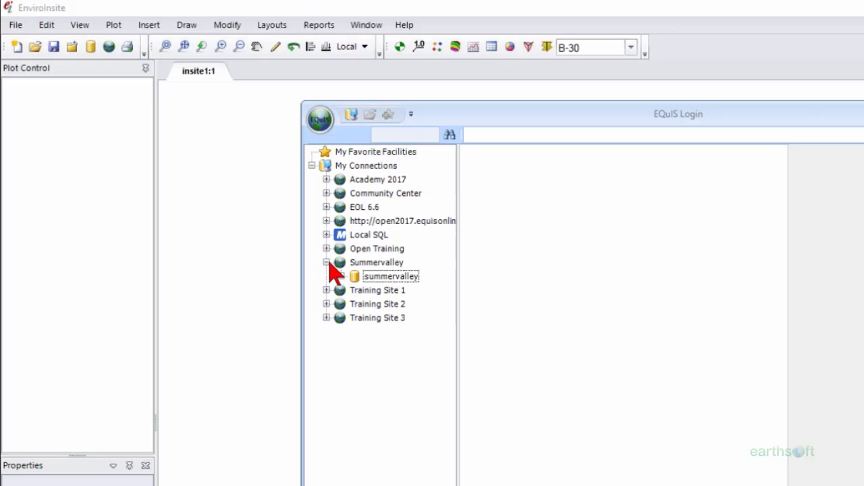
{"action": "left_click", "coordinate": [348, 276]}
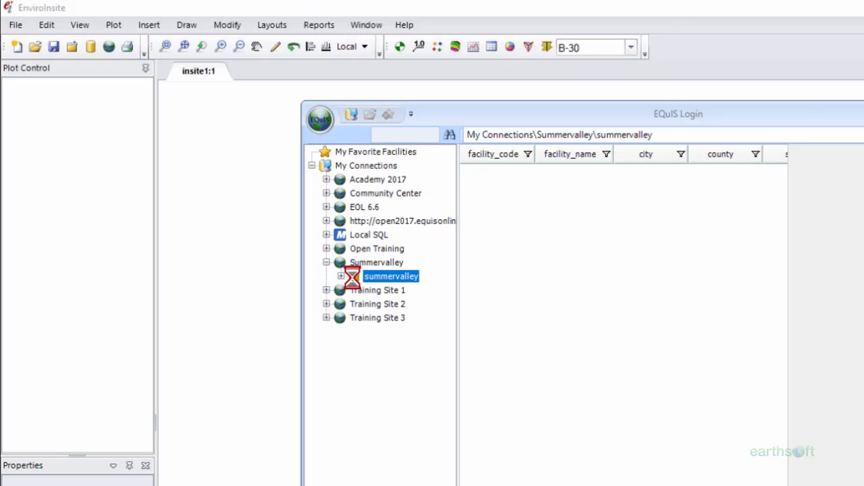
{"action": "left_click", "coordinate": [341, 276]}
{"action": "left_click", "coordinate": [366, 290]}
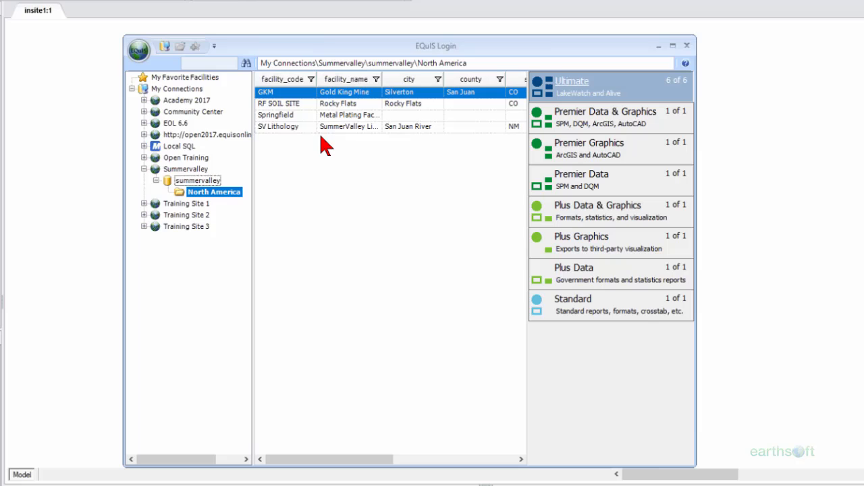
{"action": "left_click", "coordinate": [482, 197]}
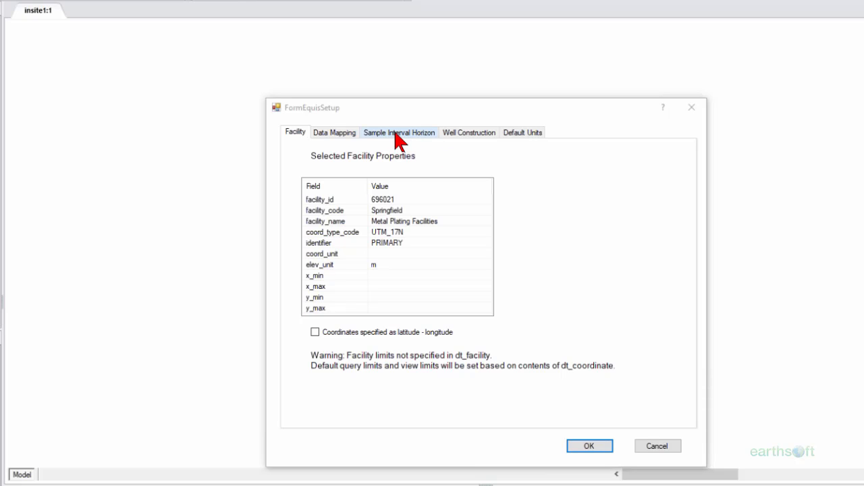
{"action": "left_click", "coordinate": [589, 445]}
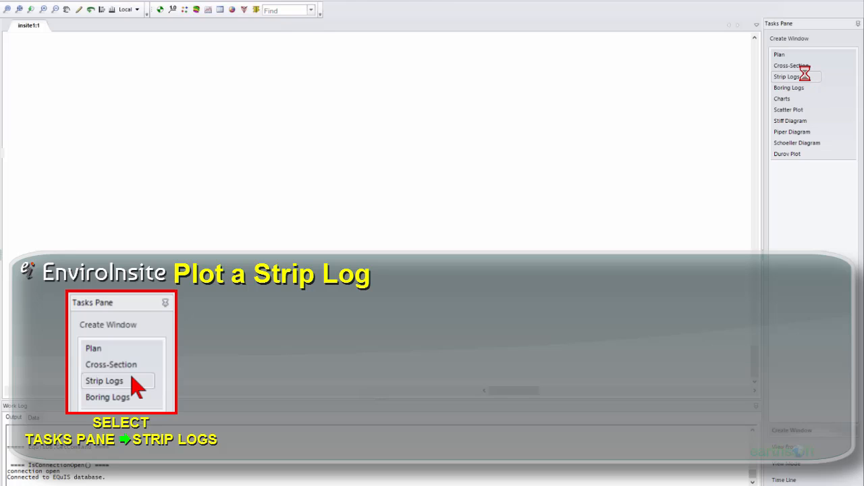
- Open the Strip Log dialog from Strip Logs in the Tasks Pane
{"action": "left_click", "coordinate": [800, 76]}
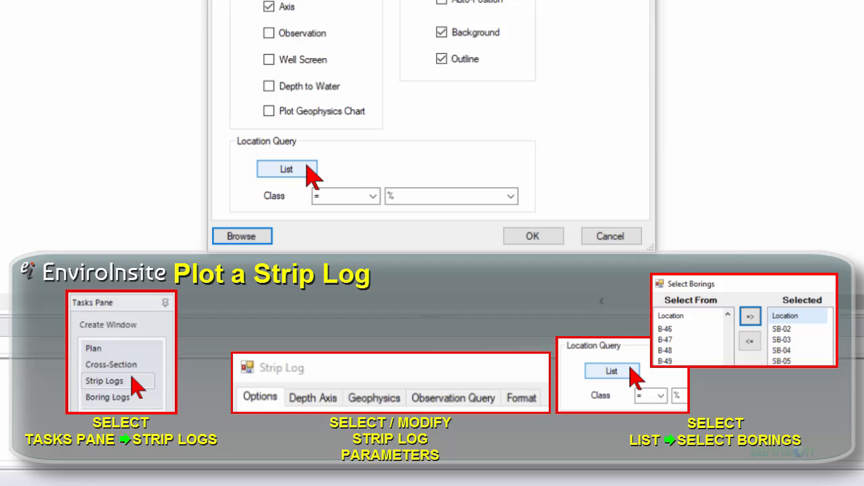
- Select borings SB-02 through SB-14 for plotting
{"action": "left_click", "coordinate": [307, 168]}
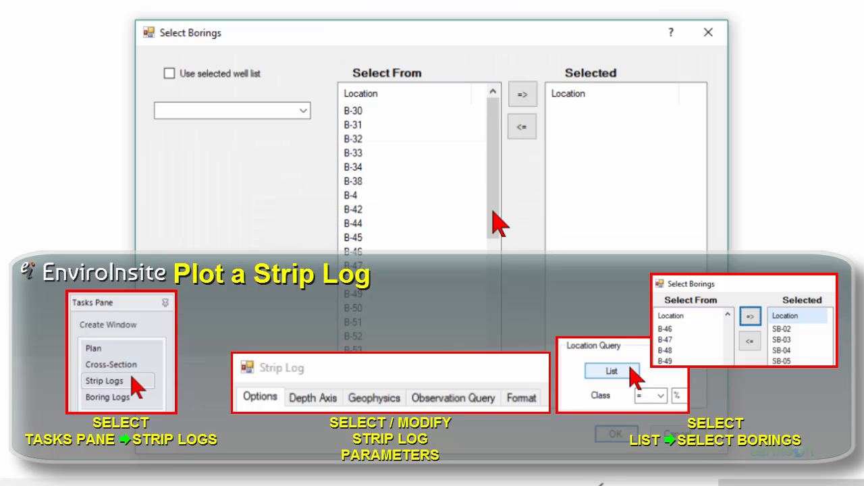
{"action": "left_click_drag", "start_coordinate": [493, 210], "coordinate": [495, 353]}
{"action": "left_click", "coordinate": [367, 169]}
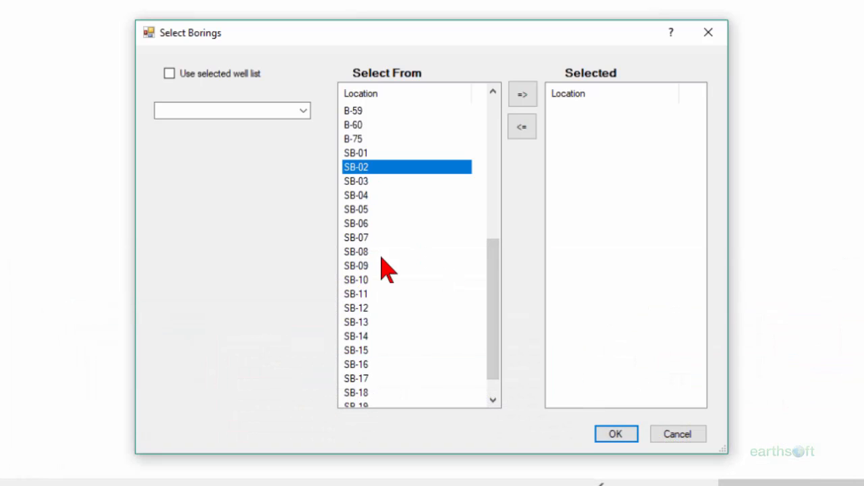
{"action": "left_click", "coordinate": [373, 334], "text": "shift"}
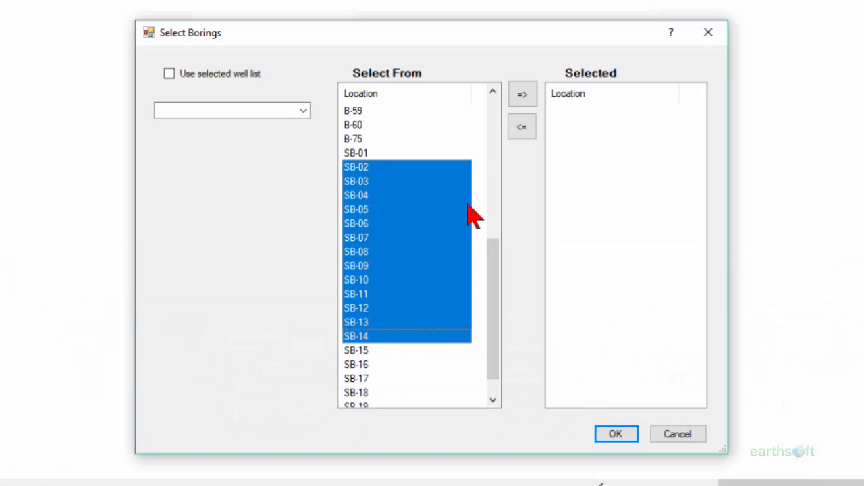
{"action": "left_click", "coordinate": [524, 96]}
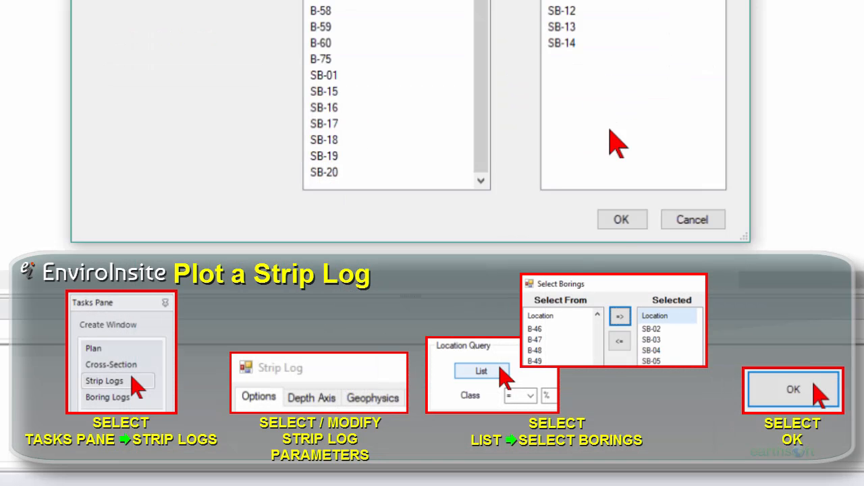
{"action": "left_click", "coordinate": [614, 217]}
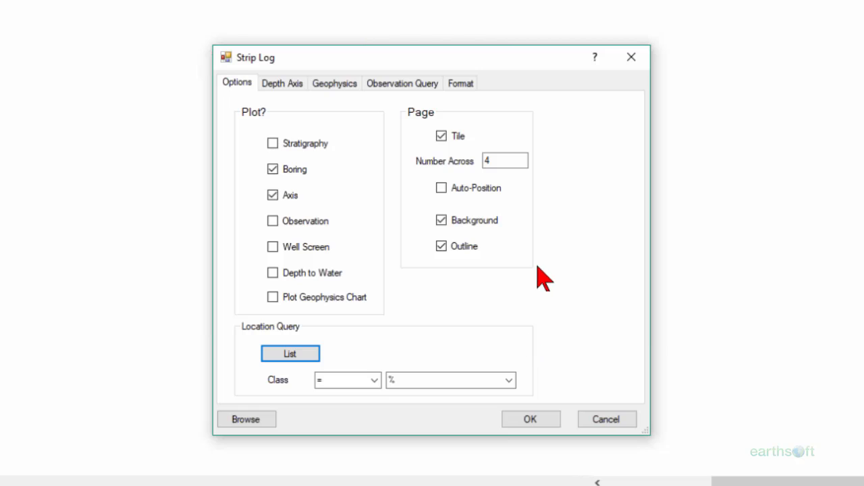
- Tile the strip logs 6 across the page and generate them
{"action": "double_click", "coordinate": [503, 162]}
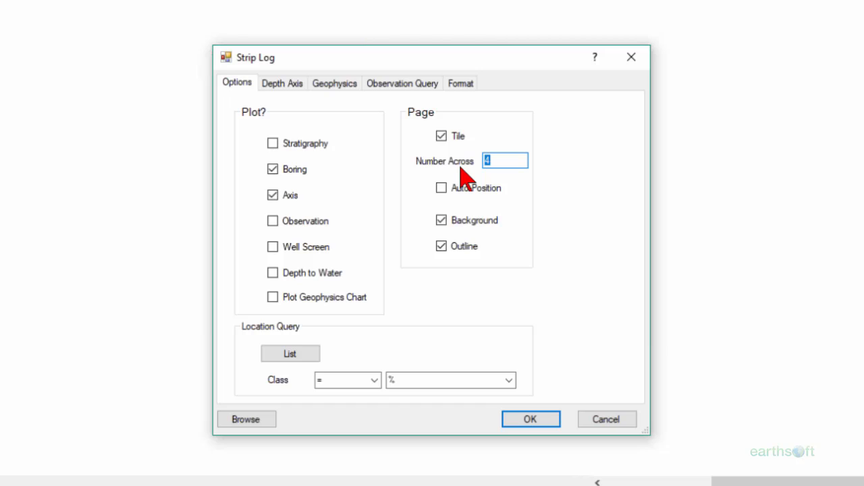
{"action": "type", "text": "6"}
{"action": "left_click", "coordinate": [533, 417]}
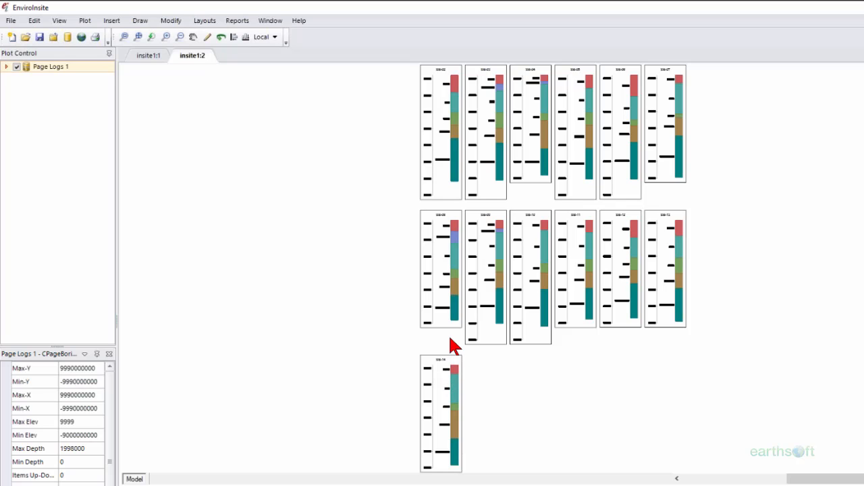
- Zoom into the top row of strip logs and pan to read SB-02 onward
{"action": "left_click", "coordinate": [124, 37]}
{"action": "left_click_drag", "start_coordinate": [417, 206], "coordinate": [464, 65]}
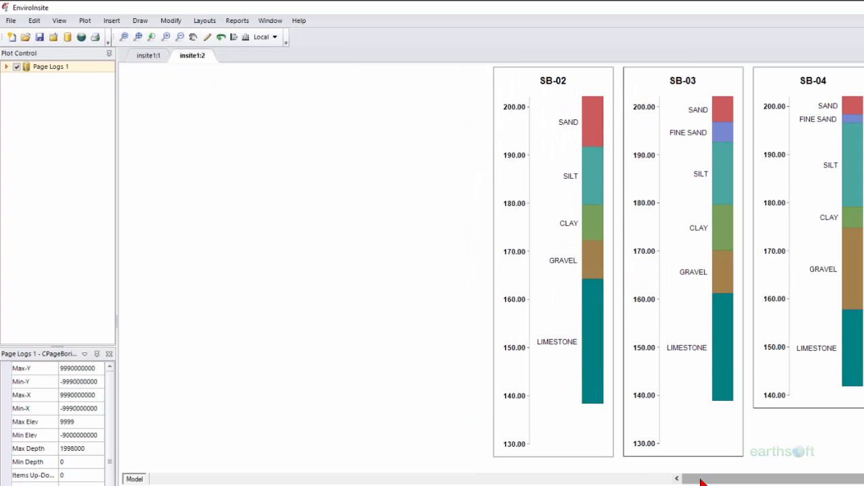
{"action": "left_click_drag", "start_coordinate": [702, 481], "coordinate": [717, 481]}
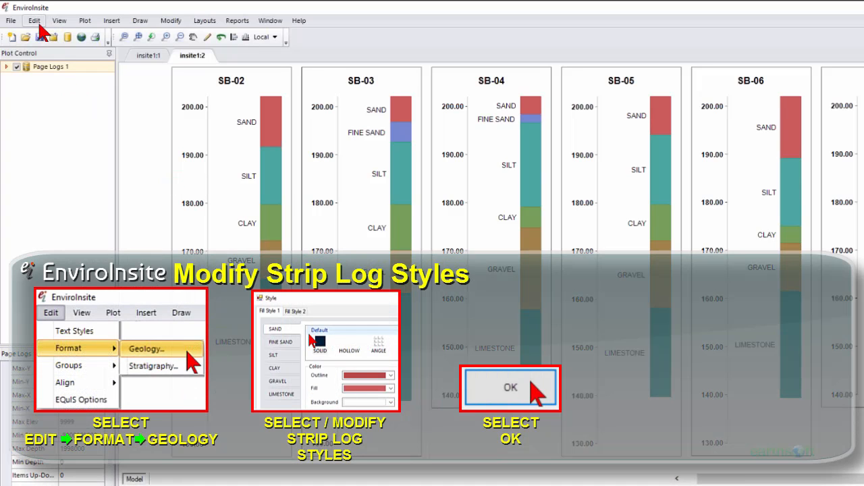
{"action": "left_click", "coordinate": [37, 22]}
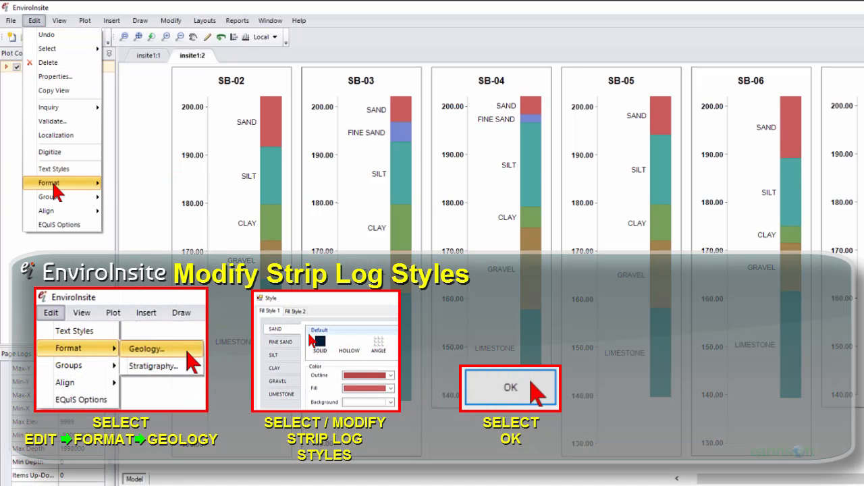
{"action": "mouse_move", "coordinate": [56, 189]}
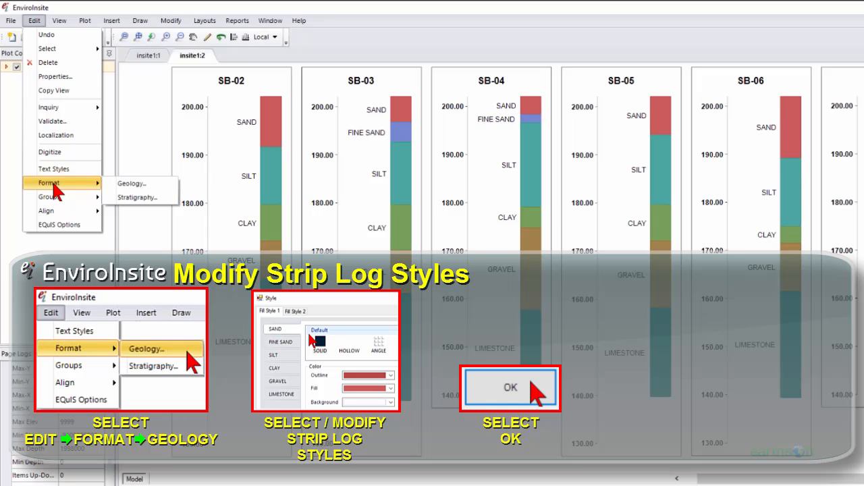
{"action": "left_click", "coordinate": [164, 187]}
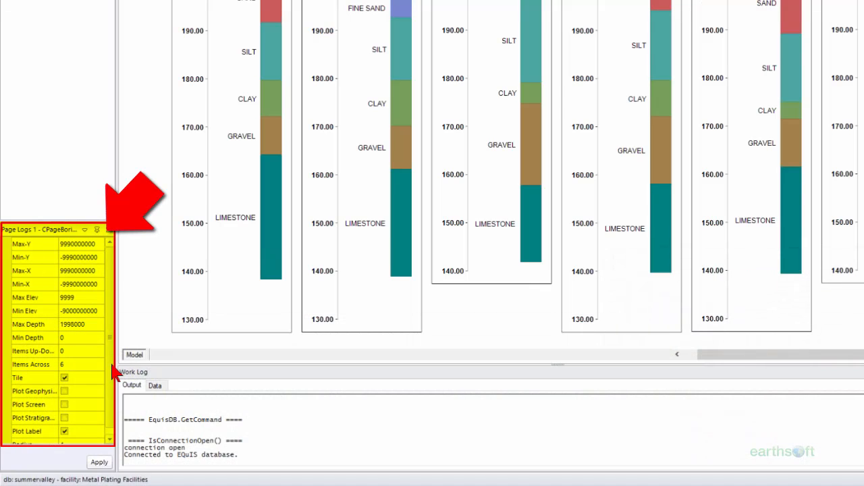
- Turn on Plot Stratigraphy in the page log properties and apply it
{"action": "left_click", "coordinate": [110, 361]}
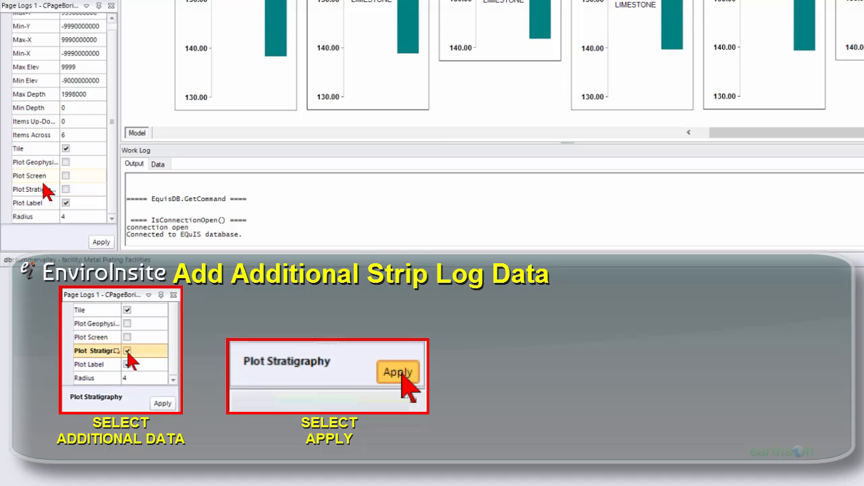
{"action": "left_click", "coordinate": [65, 190]}
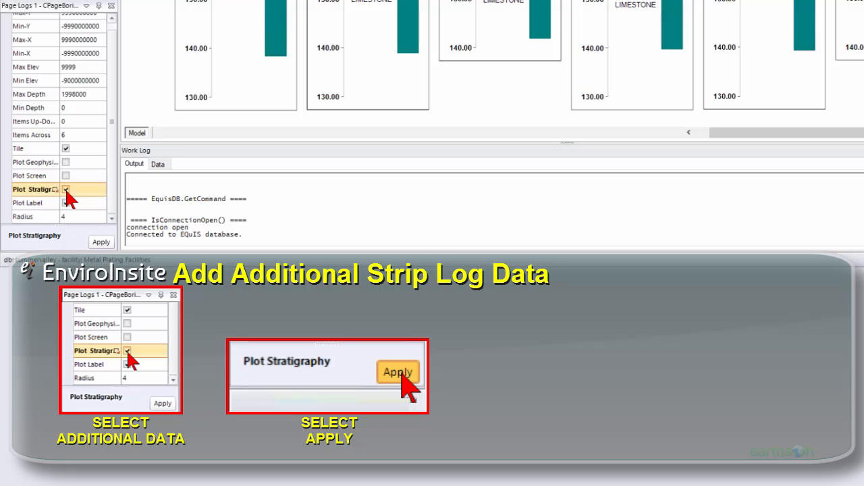
{"action": "left_click", "coordinate": [102, 242]}
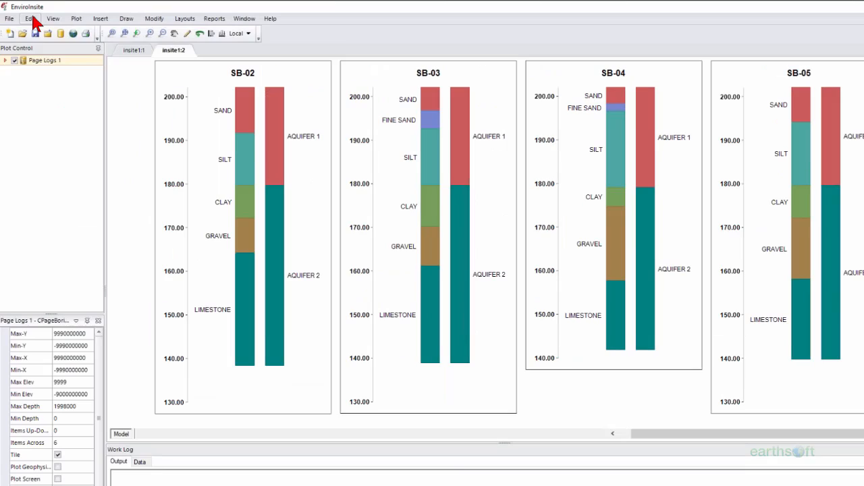
- Give the stratigraphy unit an ANSI31 hatch fill with dark blue hatch lines
{"action": "left_click", "coordinate": [30, 19]}
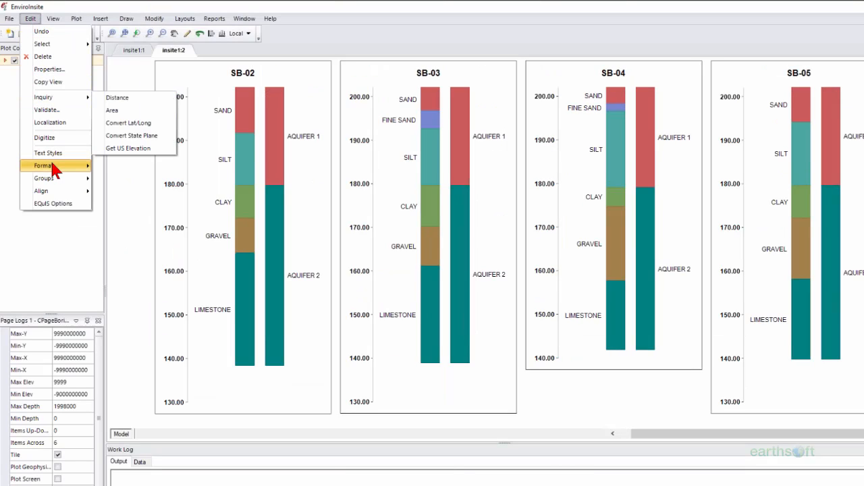
{"action": "mouse_move", "coordinate": [56, 164]}
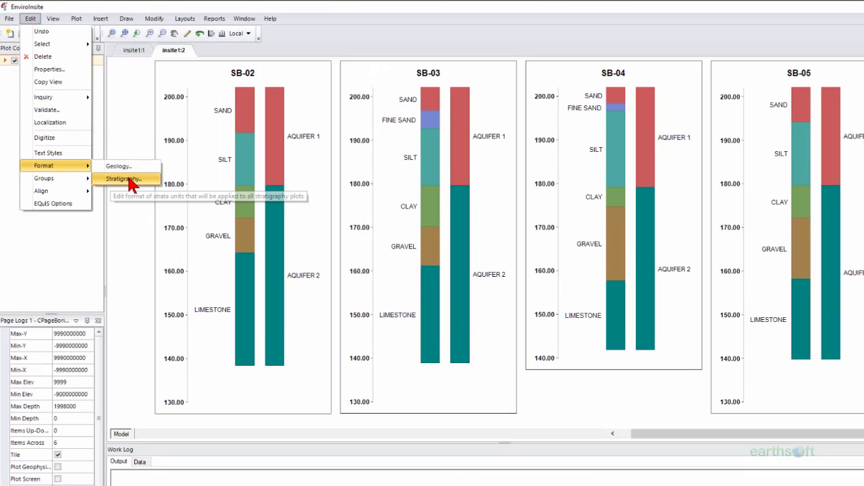
{"action": "left_click", "coordinate": [130, 180]}
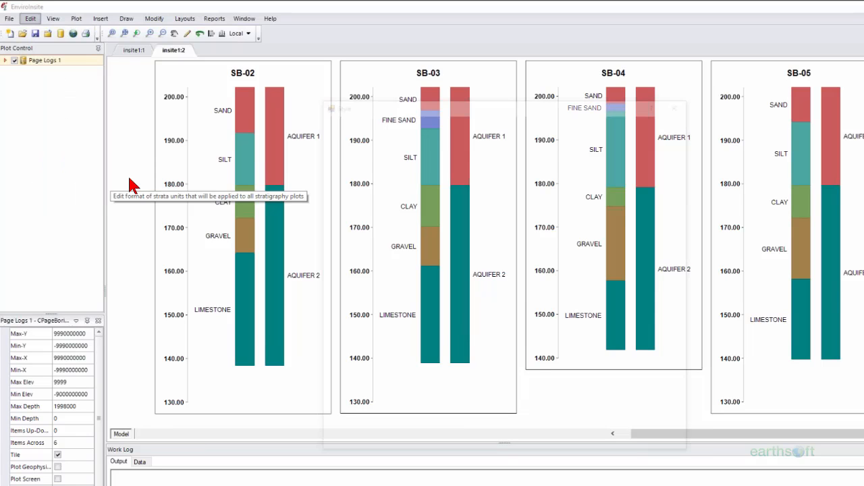
{"action": "left_click", "coordinate": [506, 163]}
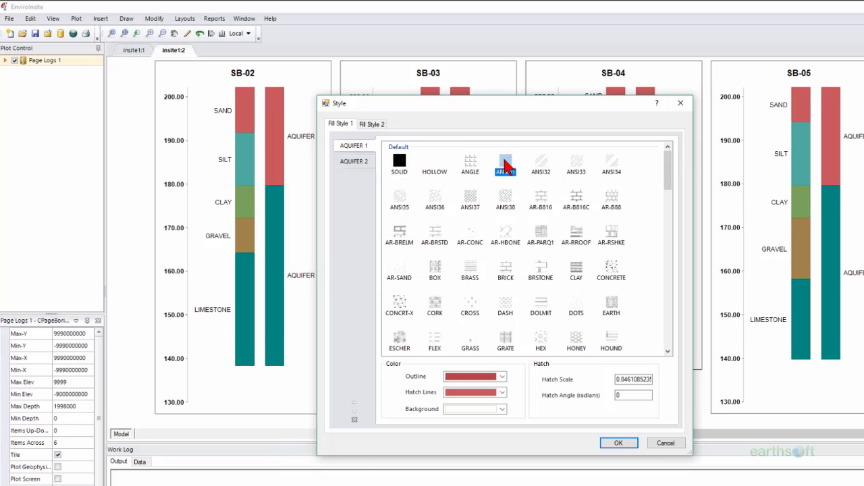
{"action": "left_click", "coordinate": [503, 393]}
{"action": "left_click", "coordinate": [479, 410]}
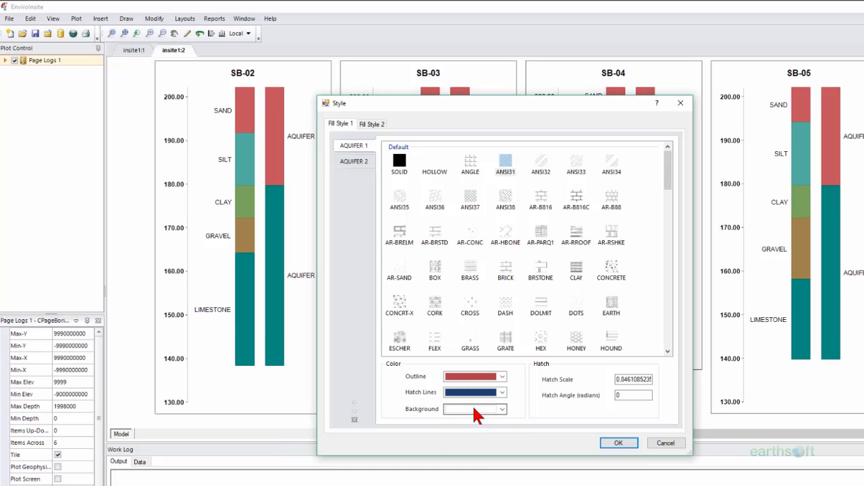
{"action": "left_click", "coordinate": [613, 445]}
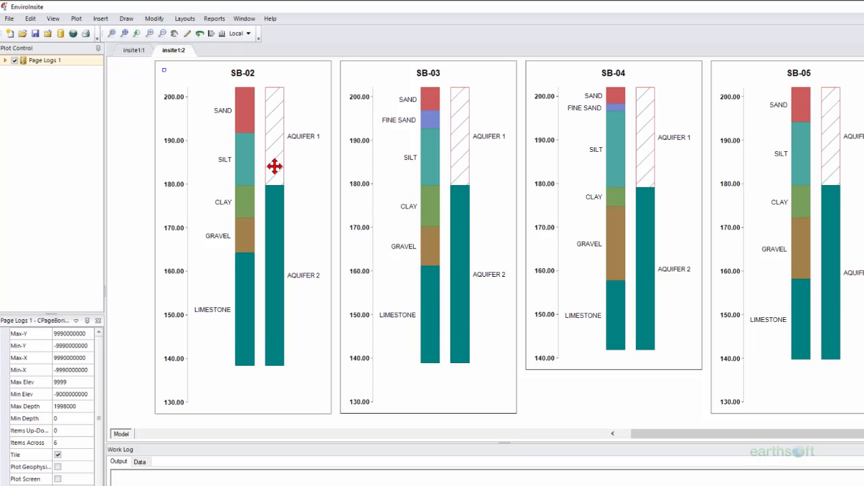
- Open the SB-02 strip log settings and review its Format and Options tabs
{"action": "right_click", "coordinate": [274, 166]}
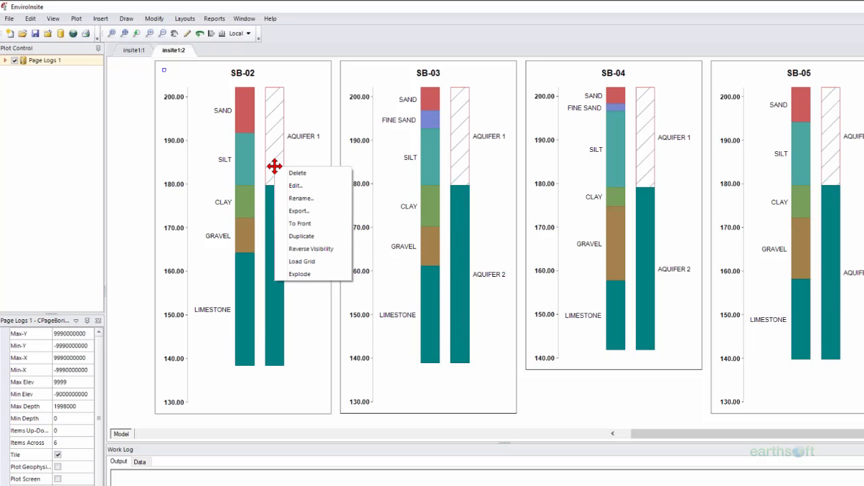
{"action": "left_click", "coordinate": [311, 185]}
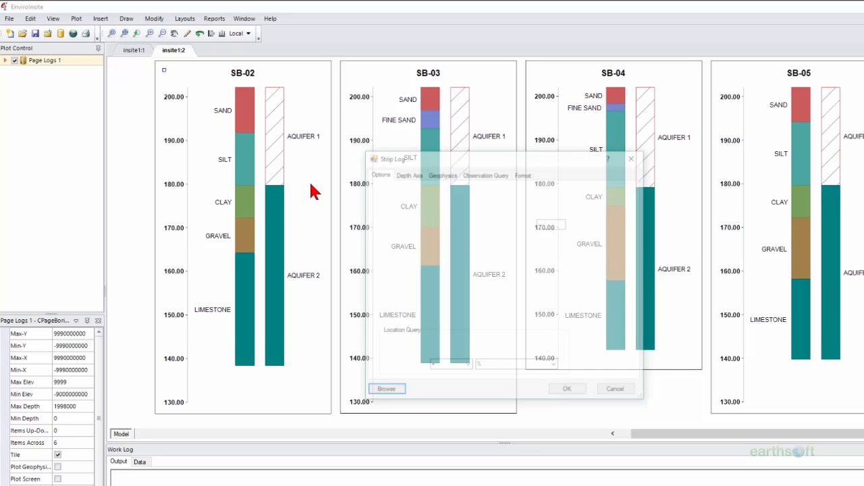
{"action": "left_click", "coordinate": [525, 176]}
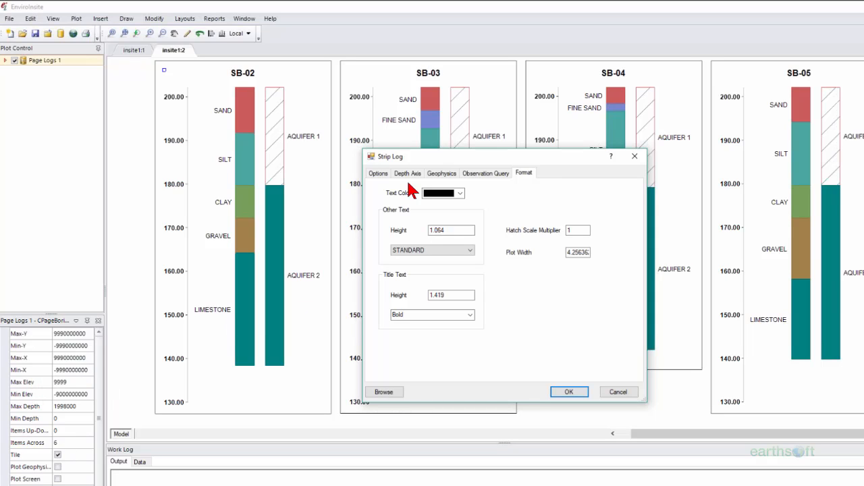
{"action": "left_click", "coordinate": [378, 174]}
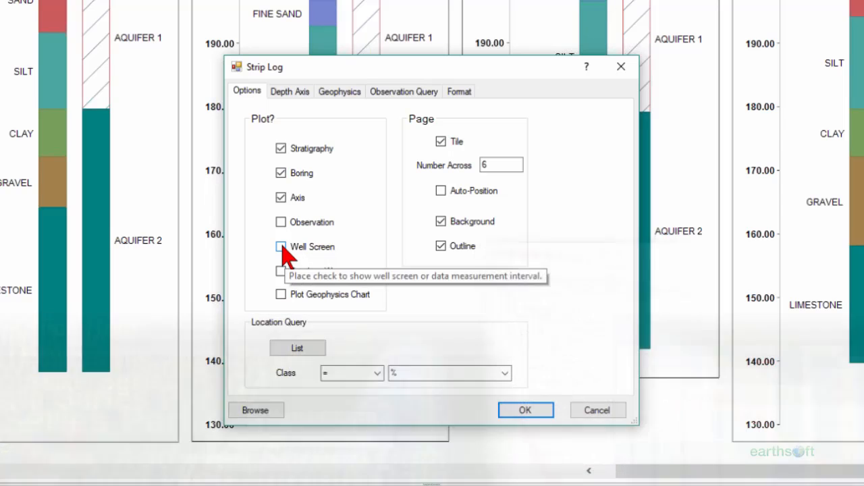
- Enable Well Screen plotting in the strip log options and apply it
{"action": "left_click", "coordinate": [281, 247]}
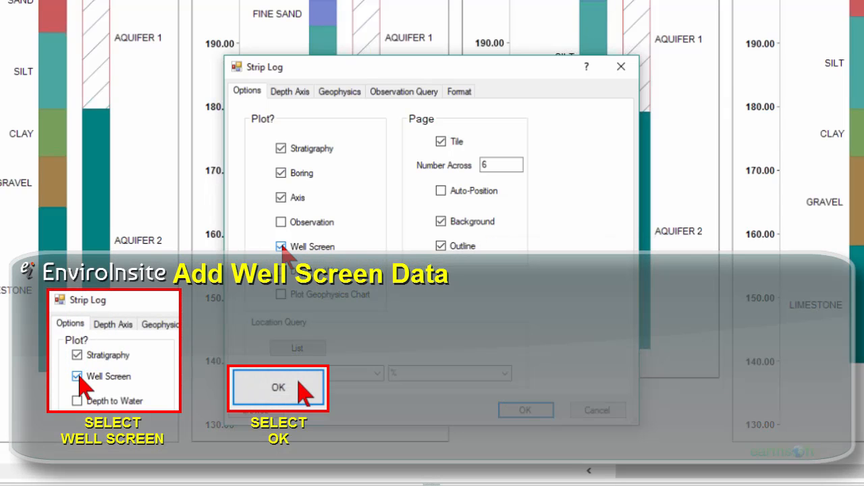
{"action": "left_click", "coordinate": [533, 410]}
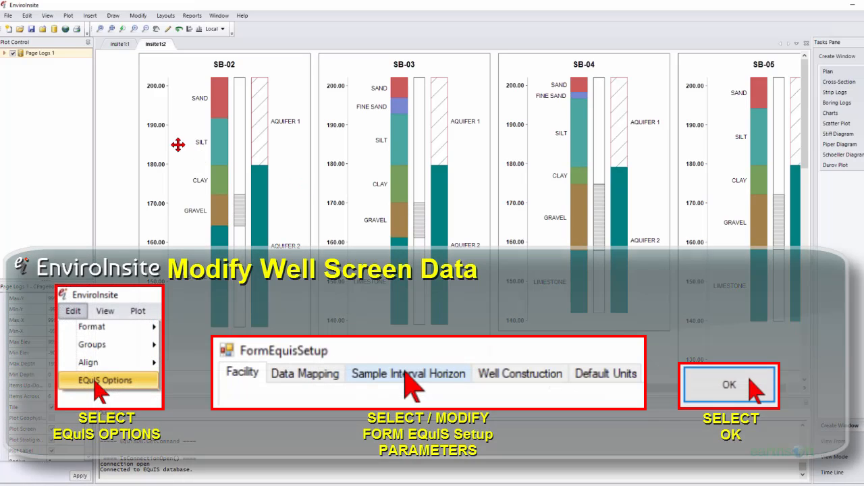
- Open EQuIS Options from the Edit menu
{"action": "left_click", "coordinate": [27, 15]}
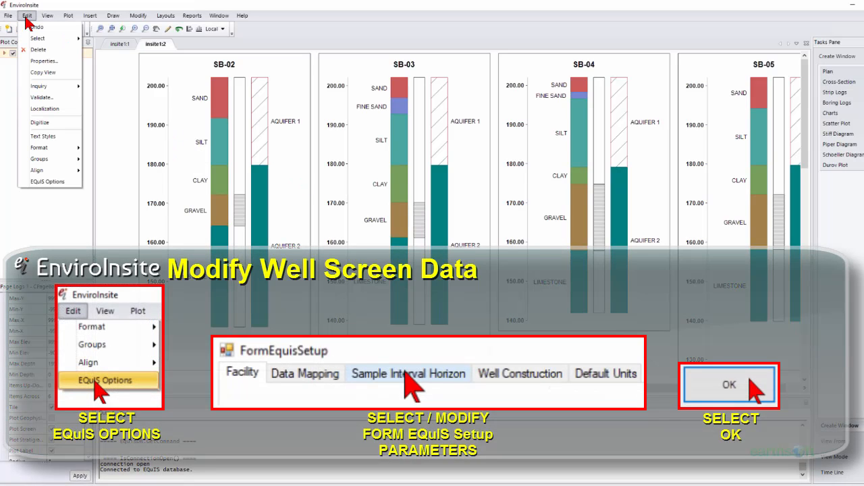
{"action": "left_click", "coordinate": [41, 183]}
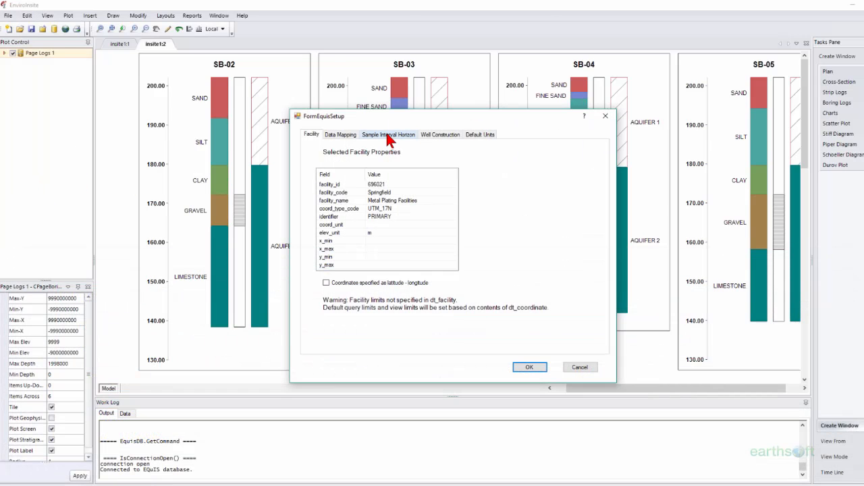
- On the Sample Interval Horizon tab, add then remove END_CAP, leaving only Screen as well screen type
{"action": "left_click", "coordinate": [388, 135]}
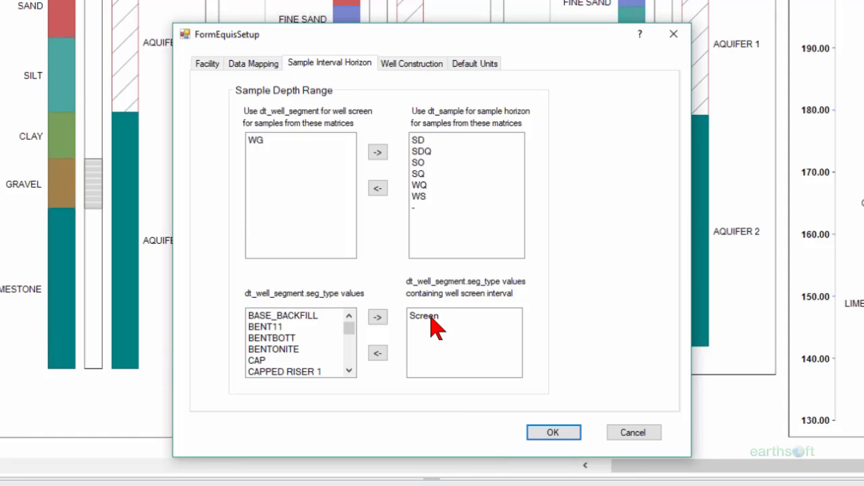
{"action": "left_click_drag", "start_coordinate": [349, 331], "coordinate": [350, 339]}
{"action": "left_click", "coordinate": [321, 349]}
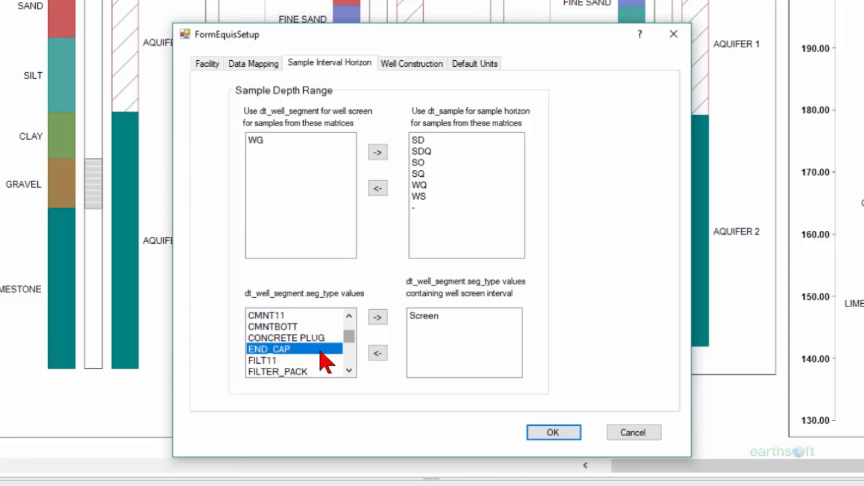
{"action": "left_click", "coordinate": [378, 318]}
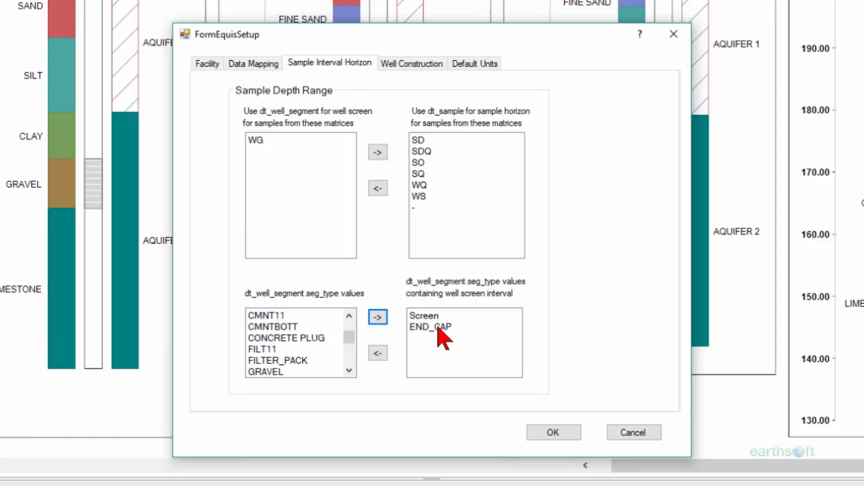
{"action": "left_click", "coordinate": [438, 328]}
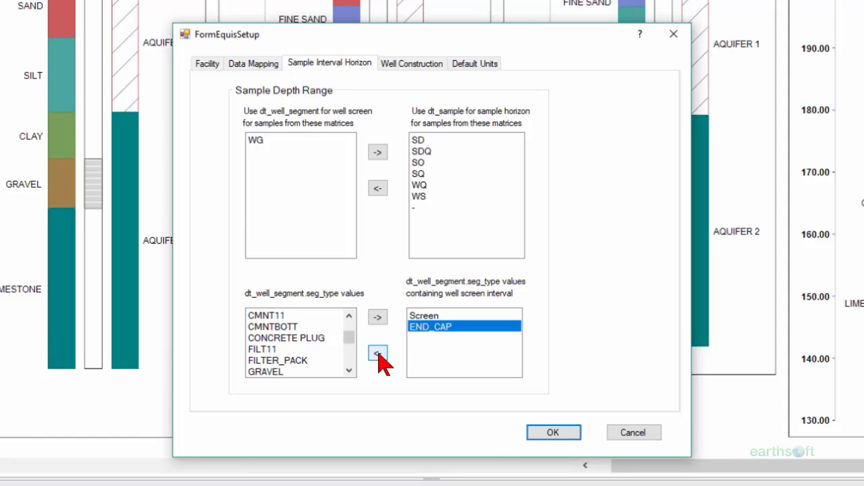
{"action": "left_click", "coordinate": [378, 353]}
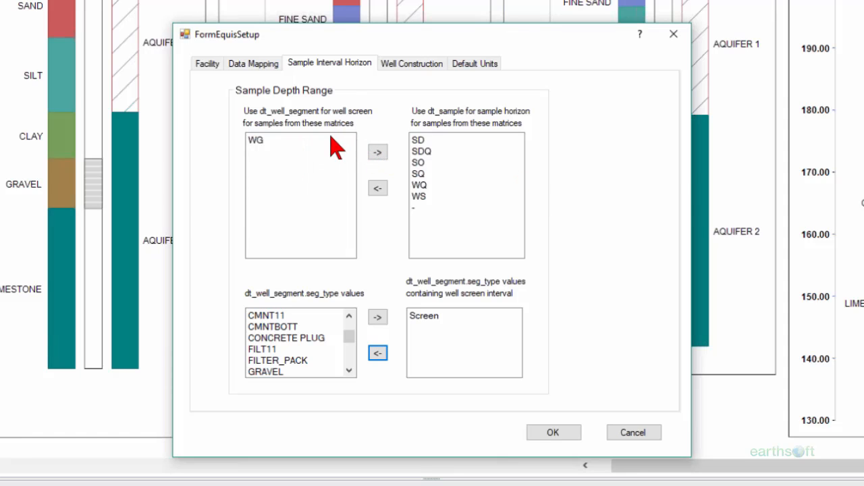
- Review the well construction mappings (BENTONITE, UPPER SEAL, CASING, SCREEN) and close the EQuIS setup
{"action": "mouse_move", "coordinate": [304, 150]}
{"action": "left_click", "coordinate": [399, 60]}
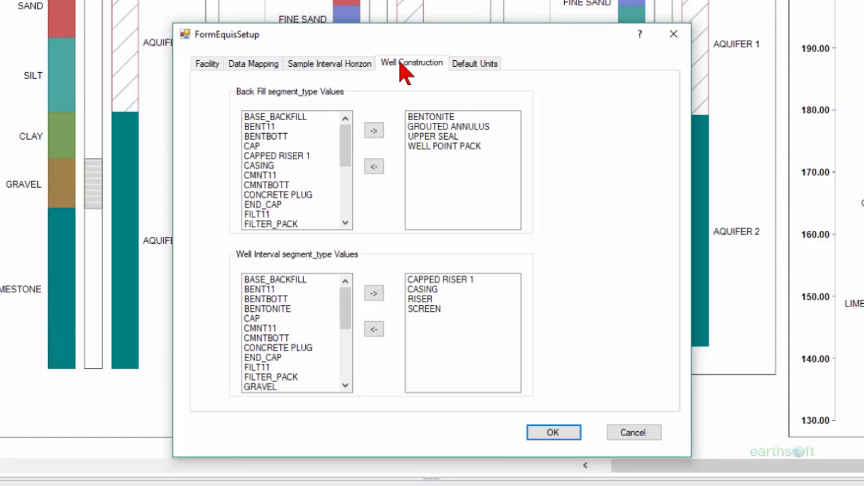
{"action": "left_click", "coordinate": [548, 109]}
{"action": "left_click", "coordinate": [563, 435]}
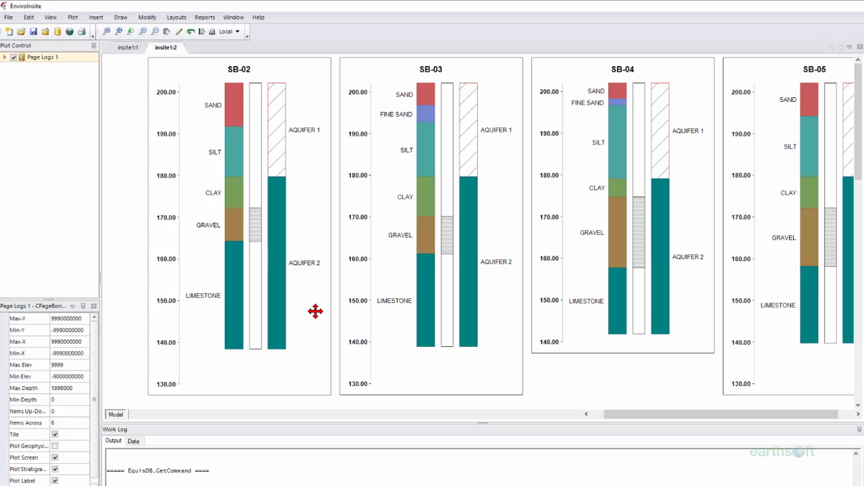
- In SB-02's strip log settings, turn on Depth to Water and plot the axis by depth instead of elevation
{"action": "right_click", "coordinate": [315, 311]}
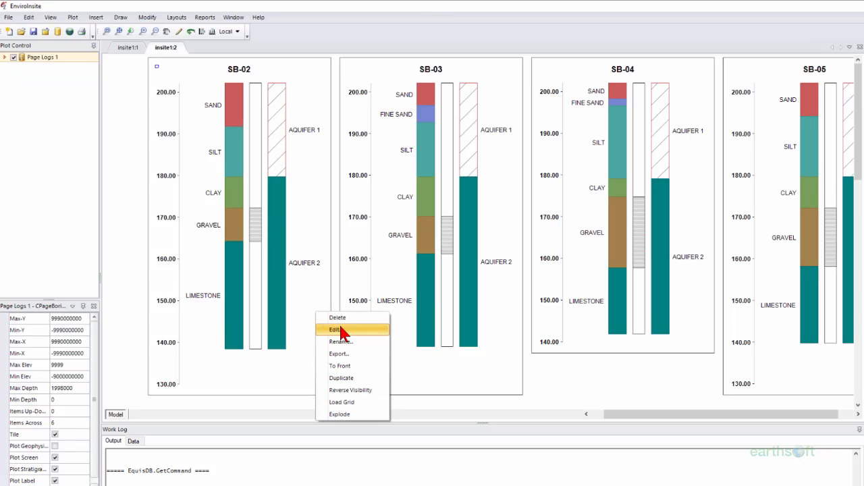
{"action": "left_click", "coordinate": [341, 328]}
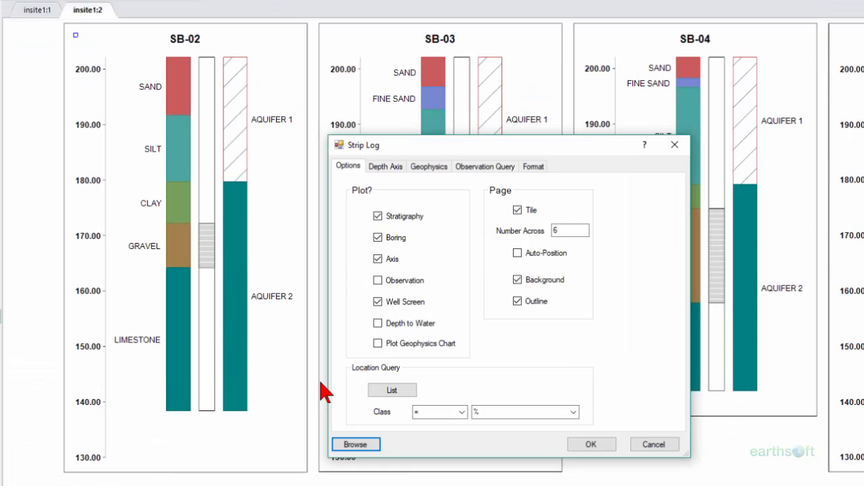
{"action": "left_click", "coordinate": [378, 325]}
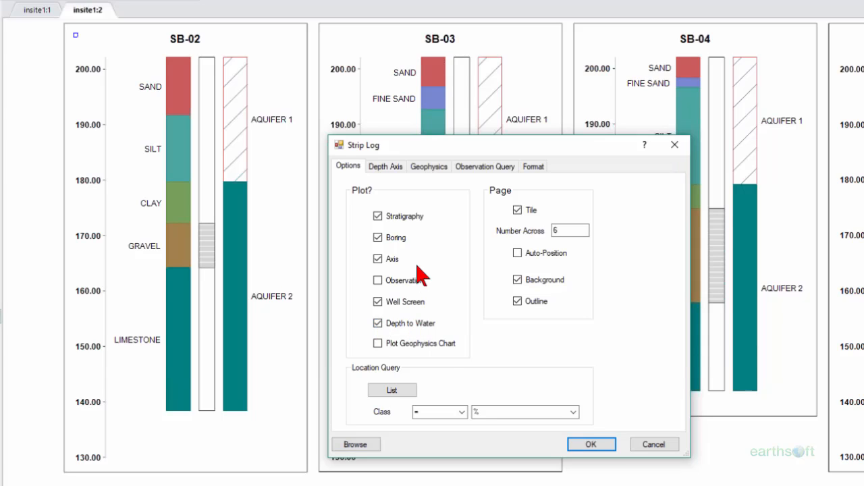
{"action": "left_click", "coordinate": [385, 169]}
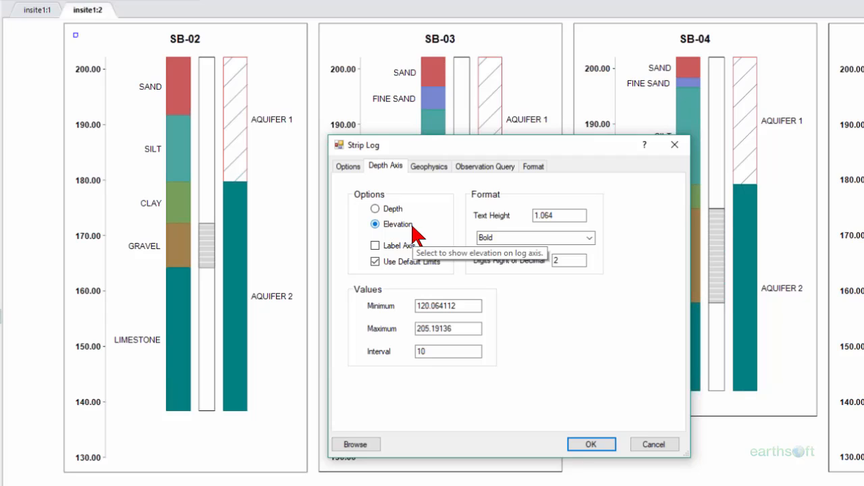
{"action": "left_click", "coordinate": [375, 209]}
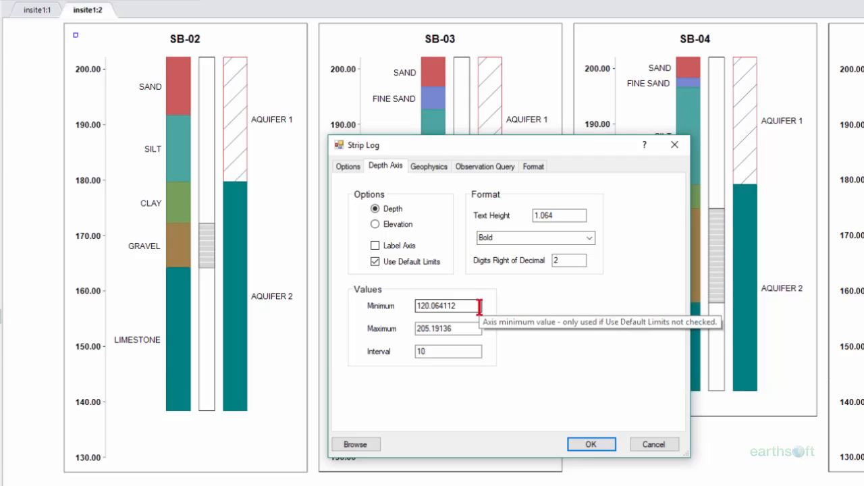
{"action": "left_click", "coordinate": [584, 446]}
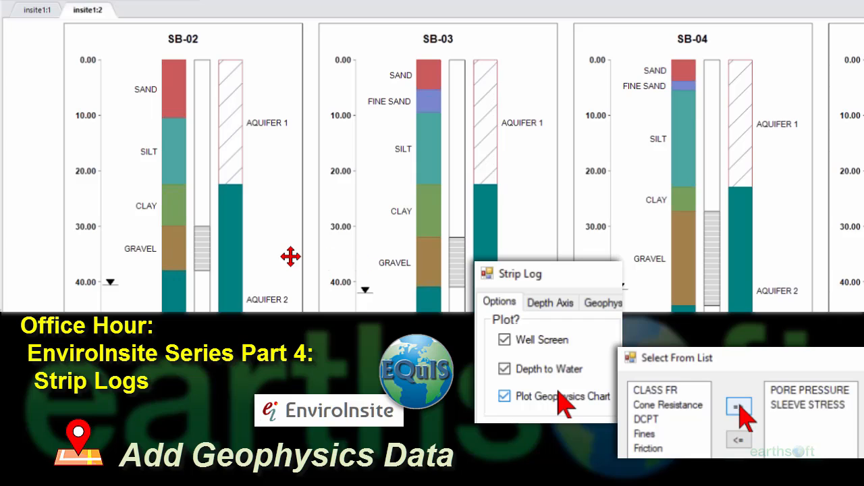
- Reopen SB-02's strip log settings and enable Plot Geophysics Chart among the plotted layers
{"action": "right_click", "coordinate": [290, 256]}
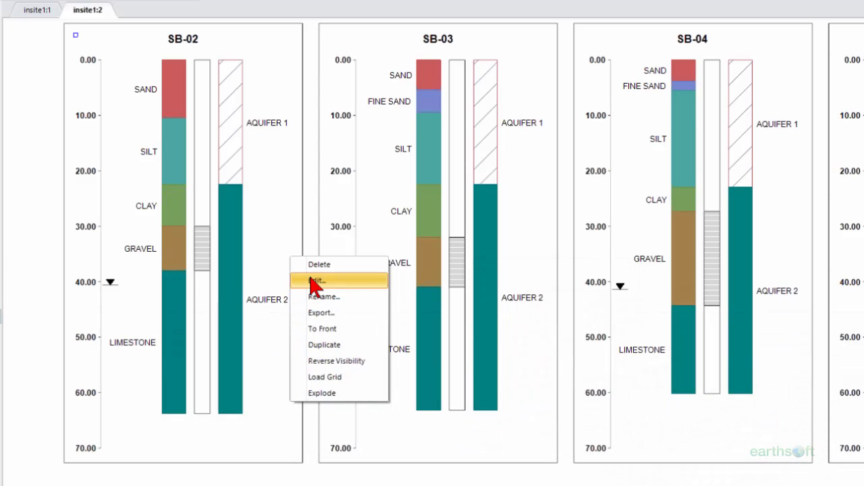
{"action": "left_click", "coordinate": [313, 280]}
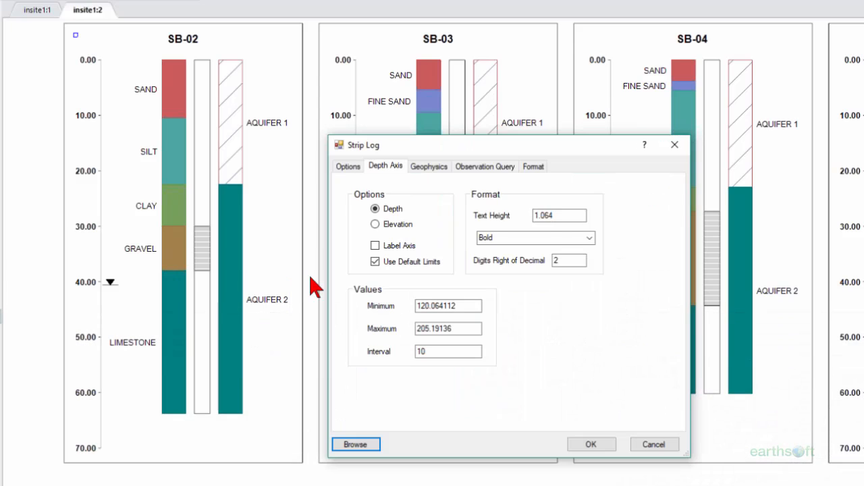
{"action": "left_click", "coordinate": [349, 167]}
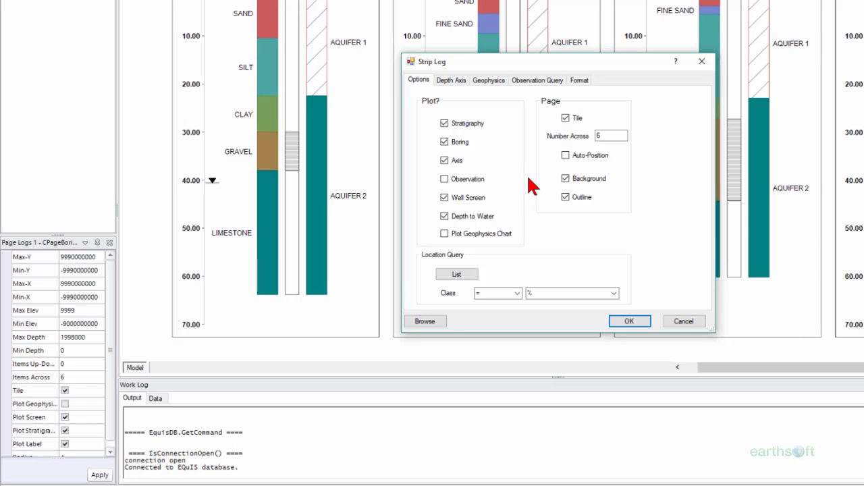
{"action": "left_click", "coordinate": [445, 233]}
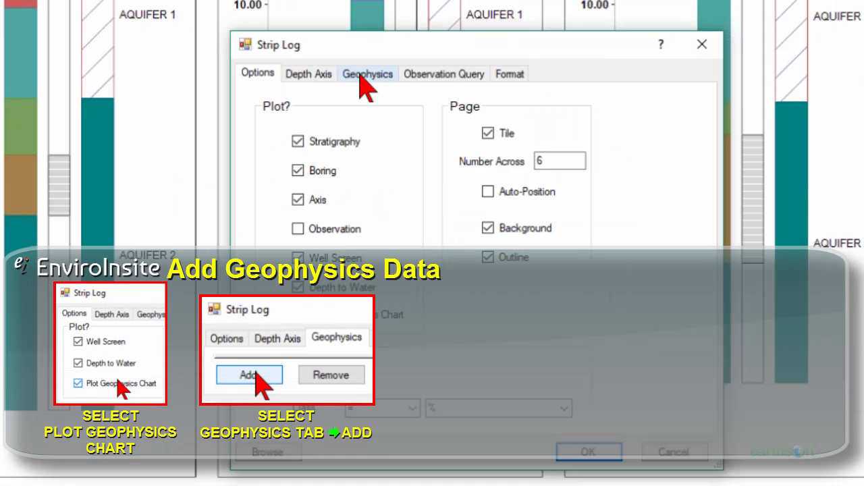
- Bring up the Select From List of geophysics parameters from the Geophysics settings
{"action": "left_click", "coordinate": [364, 76]}
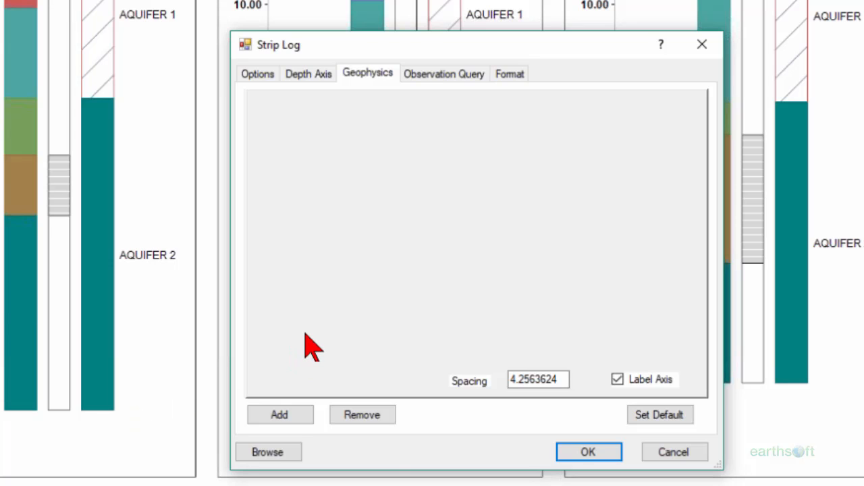
{"action": "left_click", "coordinate": [290, 418]}
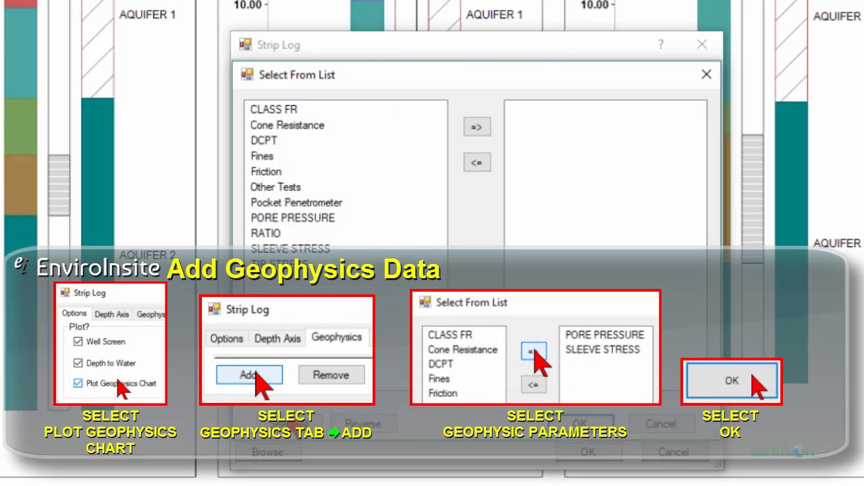
- Add PORE PRESSURE and SLEEVE STRESS to the chosen geophysics parameters
{"action": "left_click", "coordinate": [322, 218]}
{"action": "left_click", "coordinate": [477, 127]}
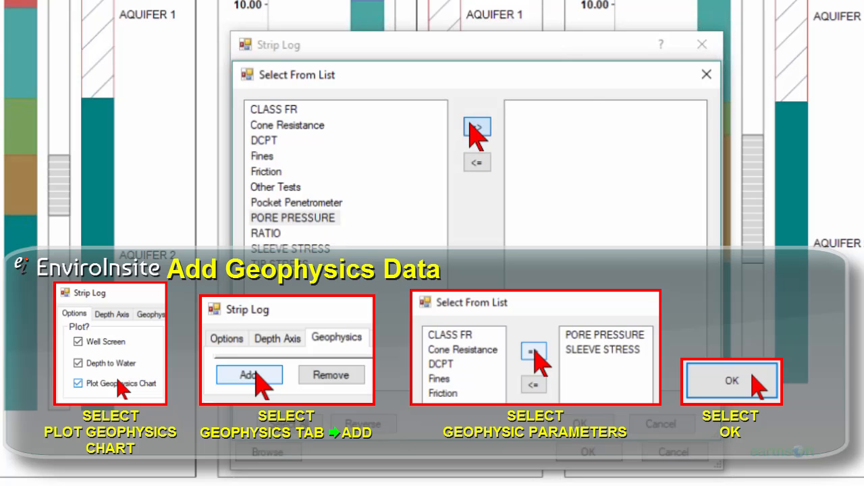
{"action": "left_click", "coordinate": [318, 236]}
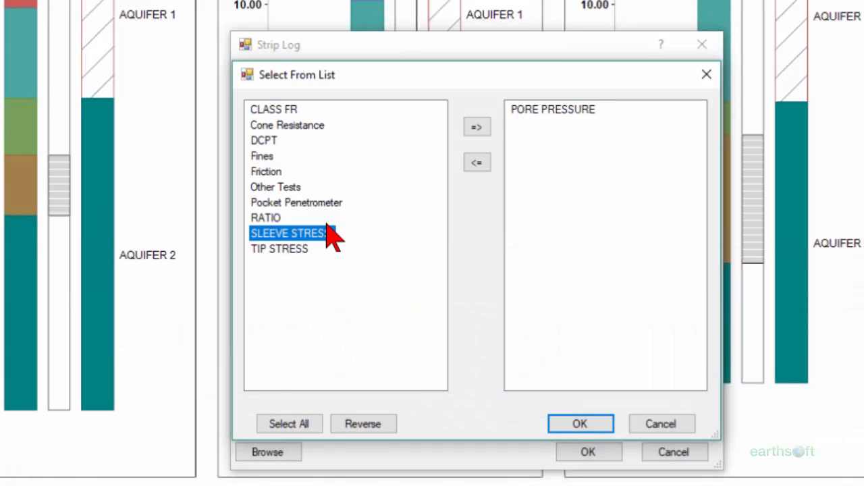
{"action": "left_click", "coordinate": [478, 126]}
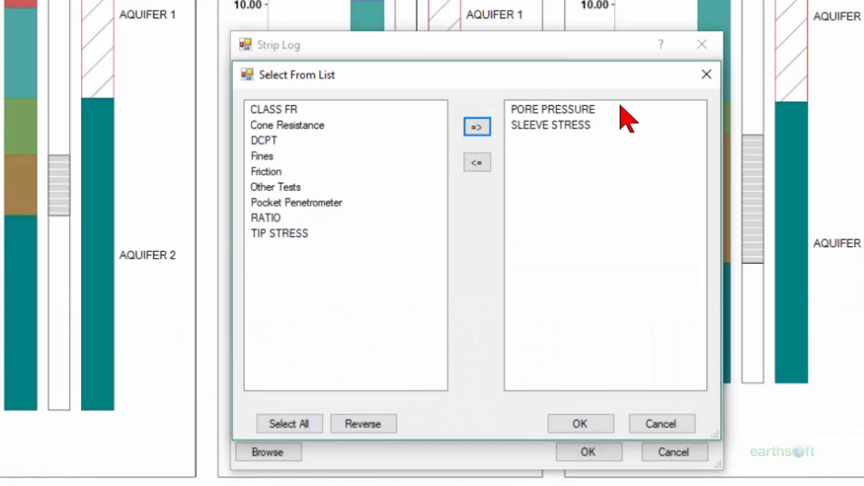
{"action": "left_click", "coordinate": [585, 416]}
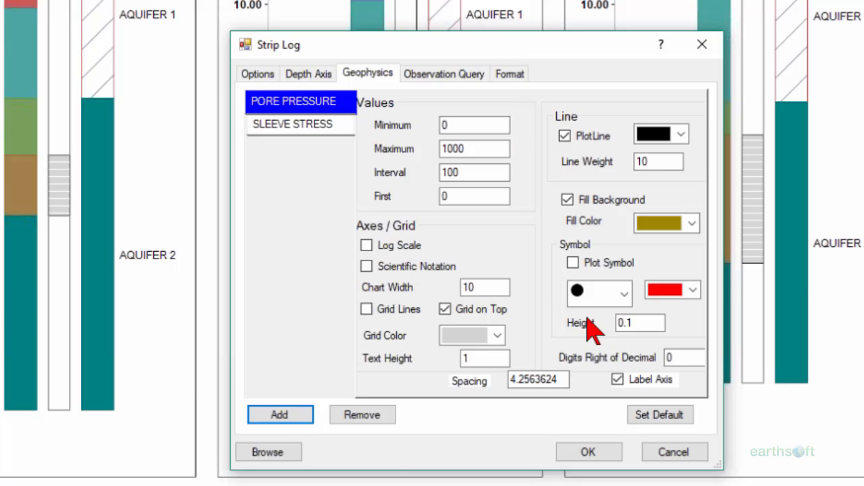
- Set default axis ranges for PORE PRESSURE (-9 to 80) and SLEEVE STRESS (-1 to 75), then apply
{"action": "left_click", "coordinate": [658, 414]}
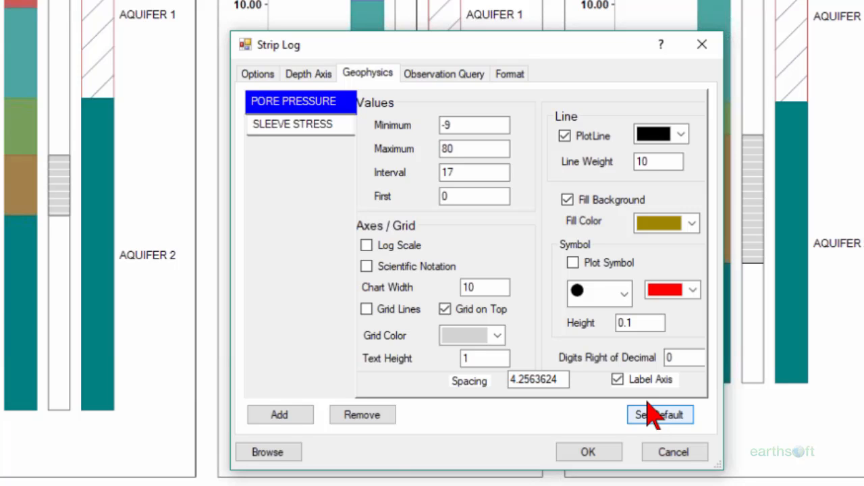
{"action": "left_click", "coordinate": [284, 129]}
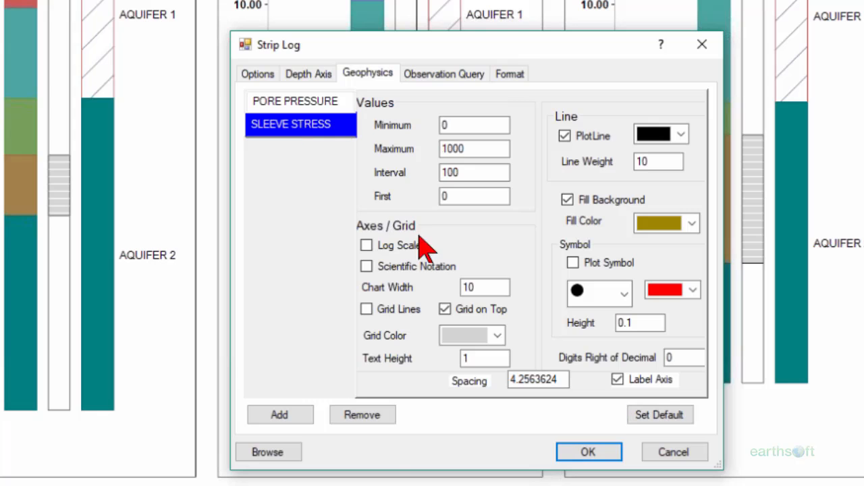
{"action": "left_click", "coordinate": [658, 416]}
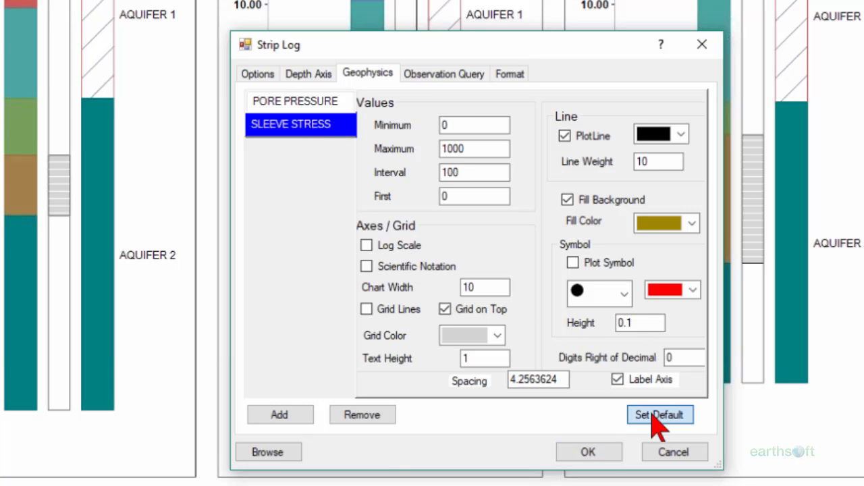
{"action": "left_click", "coordinate": [587, 452]}
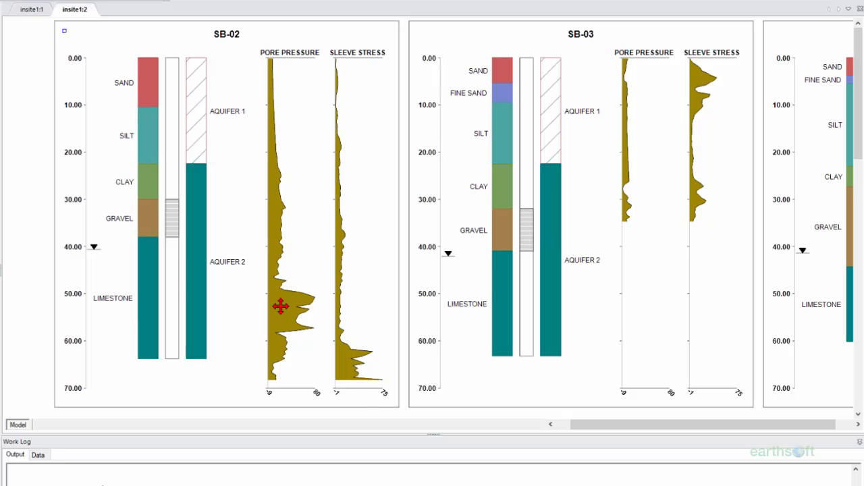
- Bring up the action menu for the SB-02 strip log
{"action": "right_click", "coordinate": [280, 306]}
- Set the PORE PRESSURE chart fill to lavender and the SLEEVE STRESS fill to light orange
{"action": "left_click", "coordinate": [302, 327]}
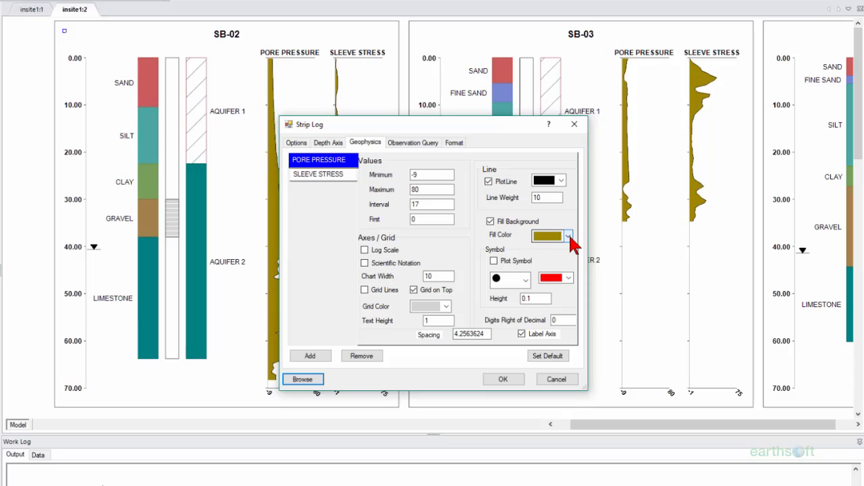
{"action": "left_click", "coordinate": [568, 236]}
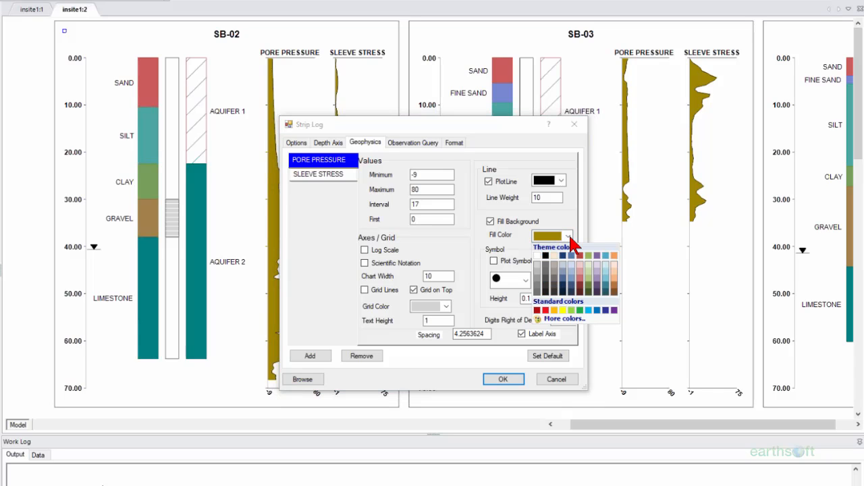
{"action": "left_click", "coordinate": [598, 279]}
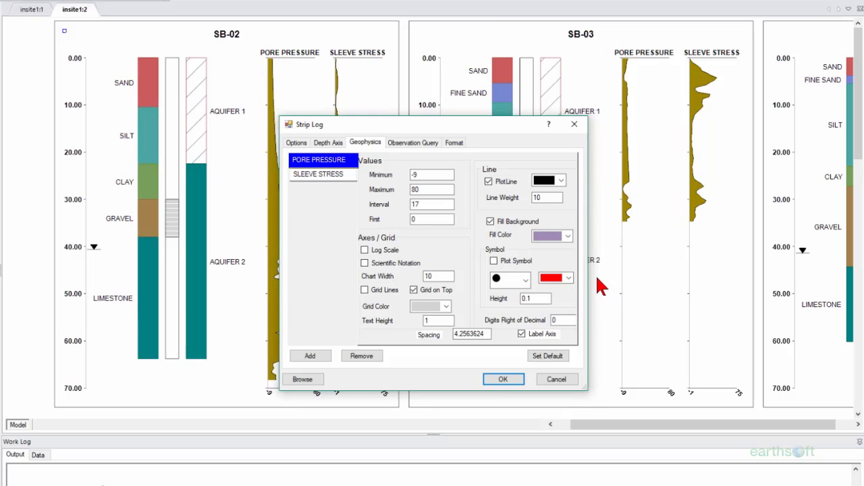
{"action": "left_click", "coordinate": [313, 173]}
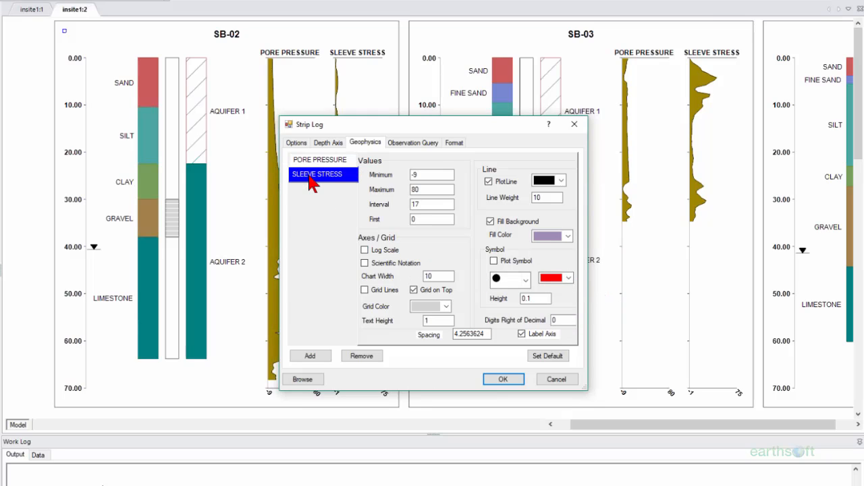
{"action": "left_click", "coordinate": [569, 236]}
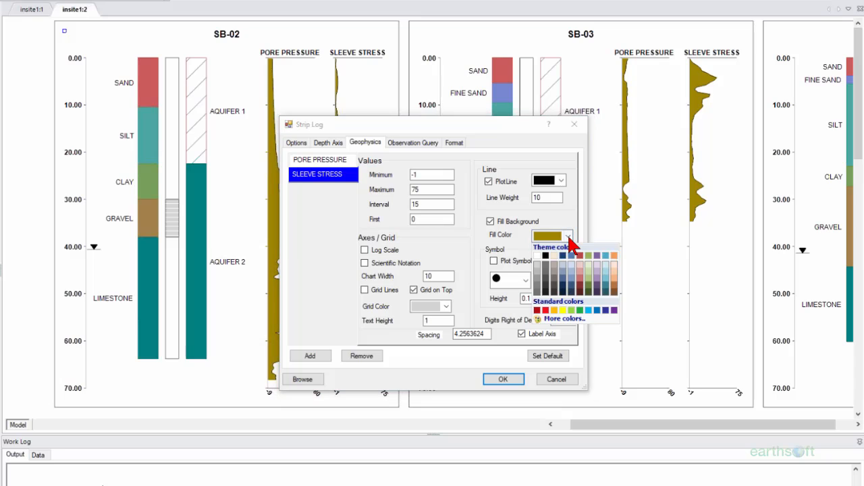
{"action": "left_click", "coordinate": [615, 277]}
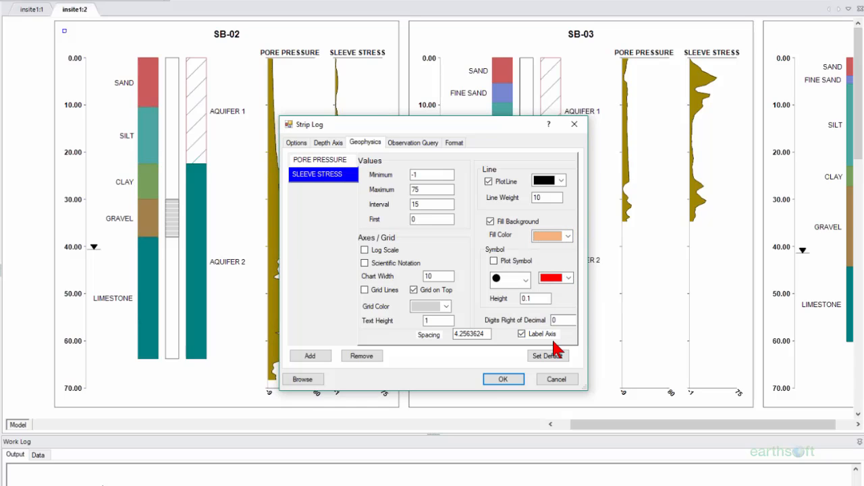
{"action": "left_click", "coordinate": [501, 380]}
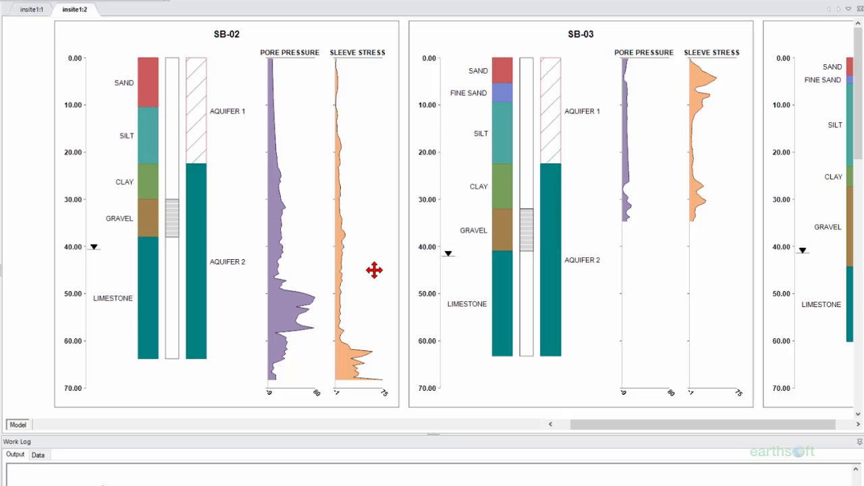
- Zoom to the drawing extent so all thirteen boring logs are visible
{"action": "left_click", "coordinate": [25, 3]}
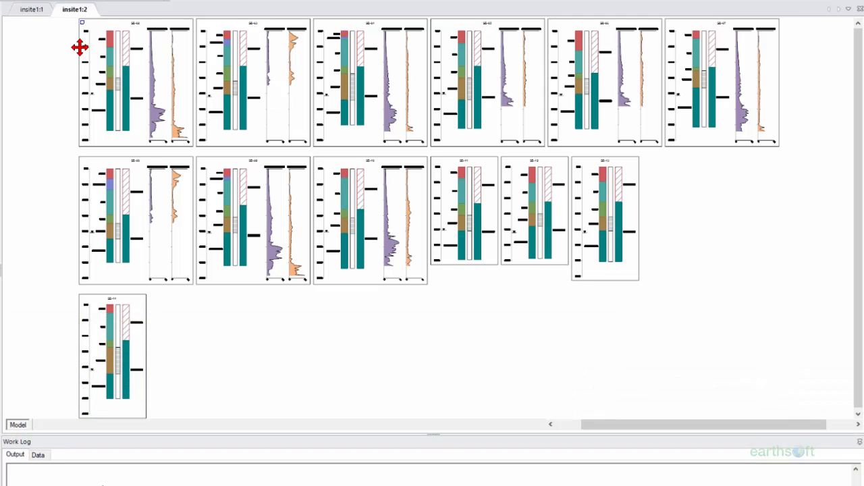
- Change the Cis-1,2-Dichloroethene observation query fraction from T to N
{"action": "right_click", "coordinate": [79, 46]}
{"action": "left_click", "coordinate": [129, 71]}
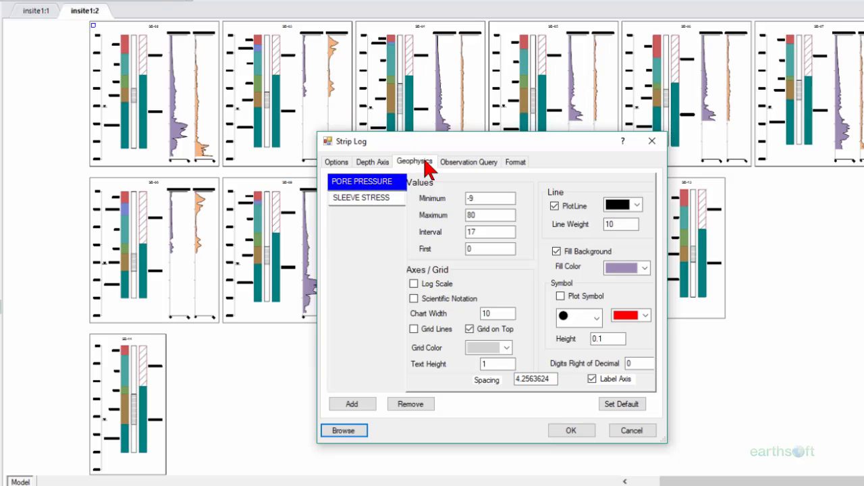
{"action": "left_click", "coordinate": [452, 164]}
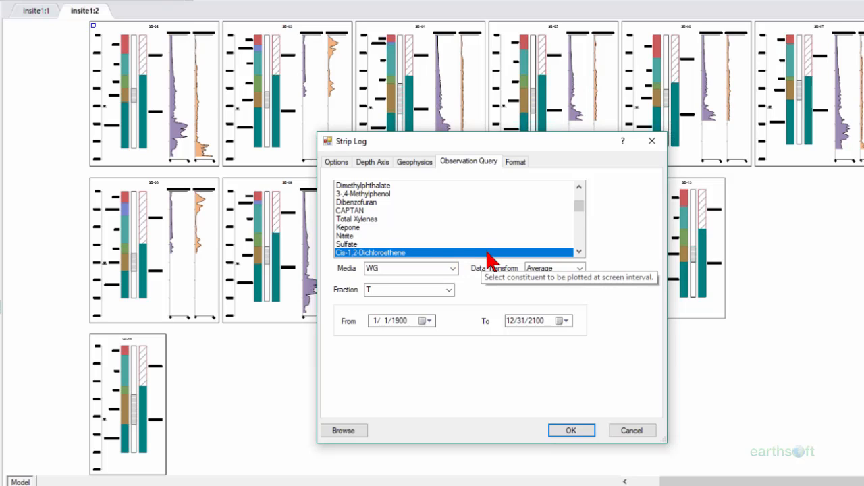
{"action": "left_click", "coordinate": [450, 289]}
{"action": "left_click", "coordinate": [444, 310]}
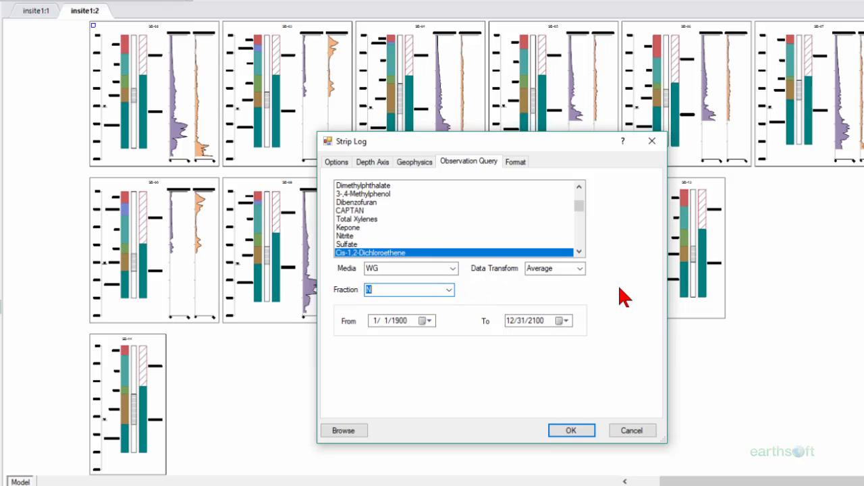
{"action": "left_click", "coordinate": [571, 430]}
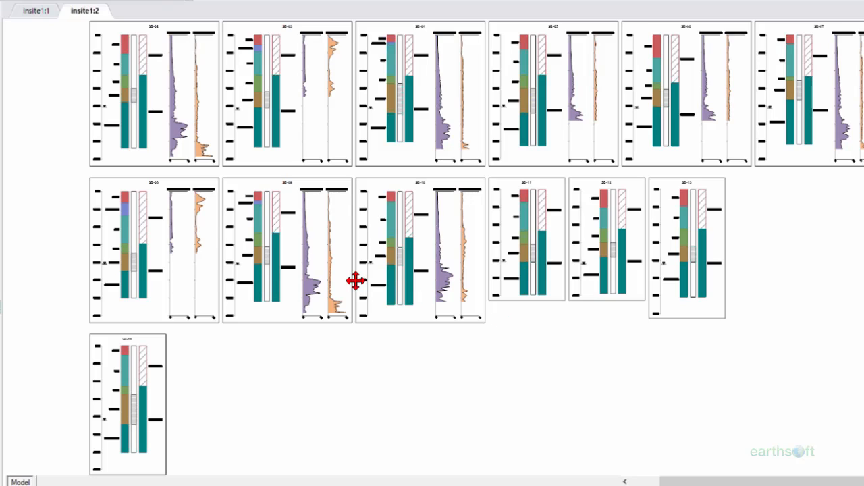
- From SB-08's strip log settings, turn on observation value plotting and apply to redraw the logs
{"action": "right_click", "coordinate": [284, 193]}
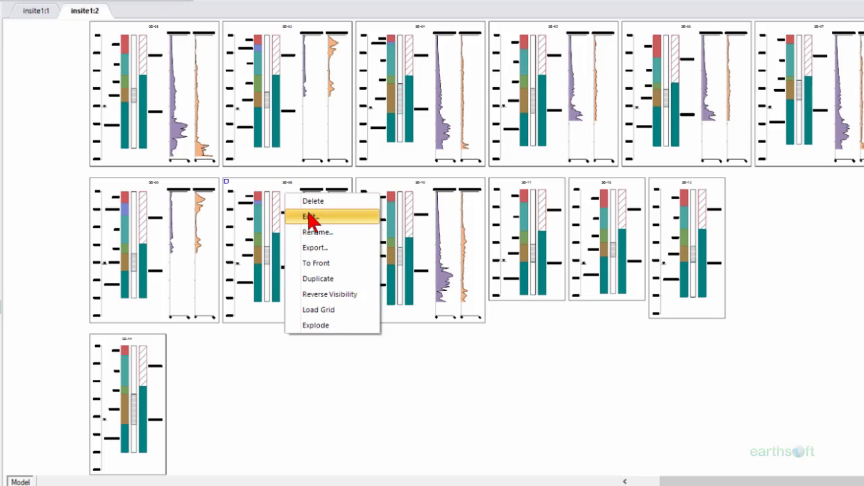
{"action": "left_click", "coordinate": [307, 214]}
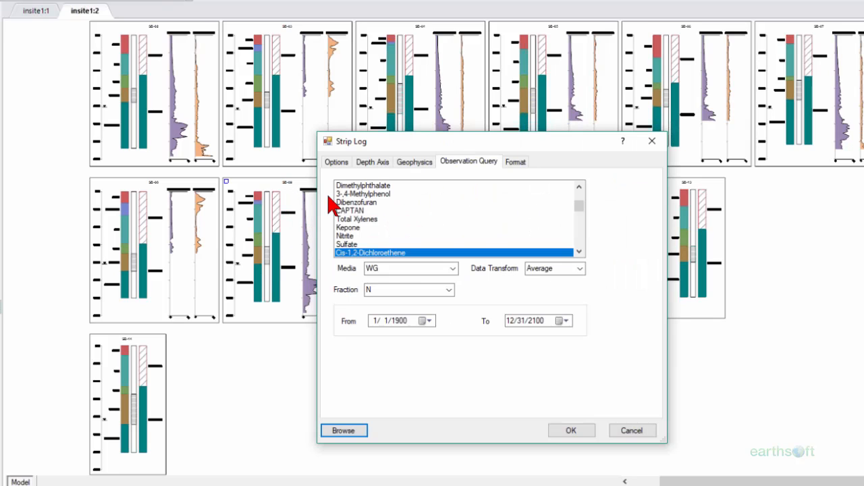
{"action": "left_click", "coordinate": [330, 162]}
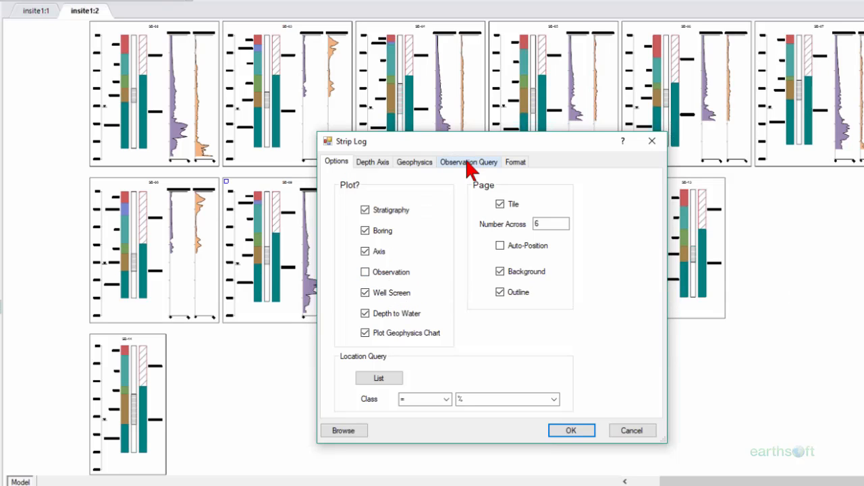
{"action": "left_click", "coordinate": [365, 272]}
{"action": "left_click", "coordinate": [569, 429]}
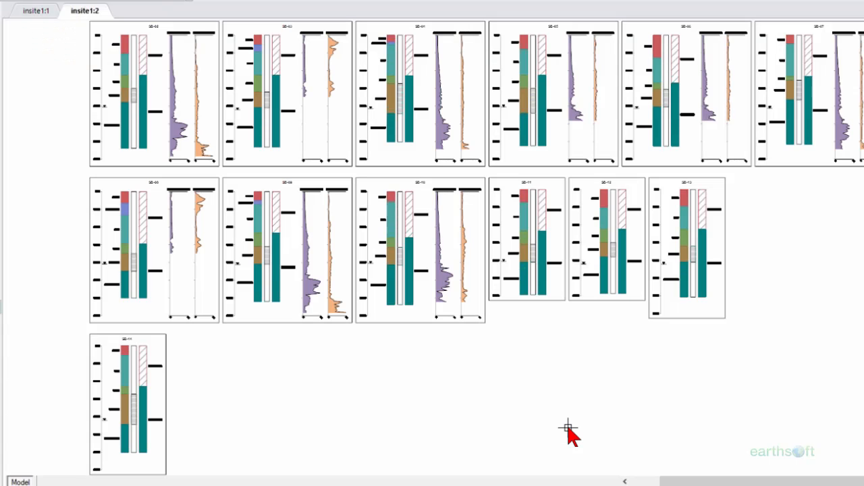
- Remove borings SB-02 through SB-14 from the strip log and plot only boring B-38
{"action": "right_click", "coordinate": [251, 251]}
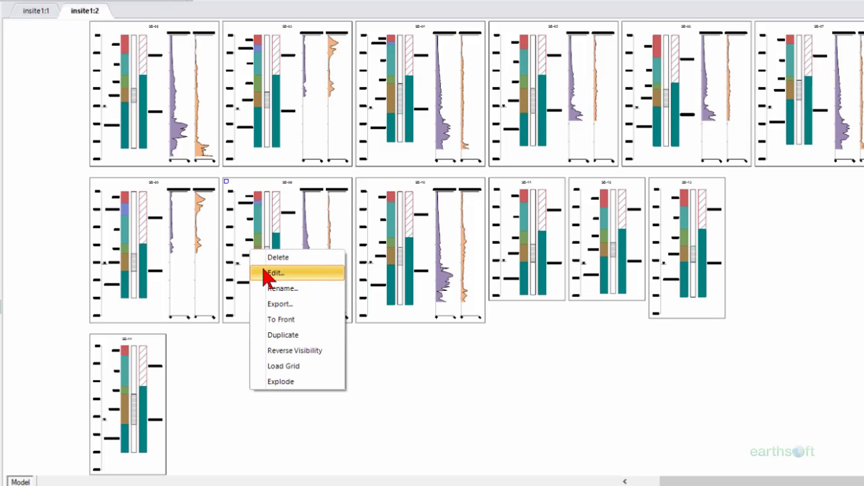
{"action": "left_click", "coordinate": [264, 271]}
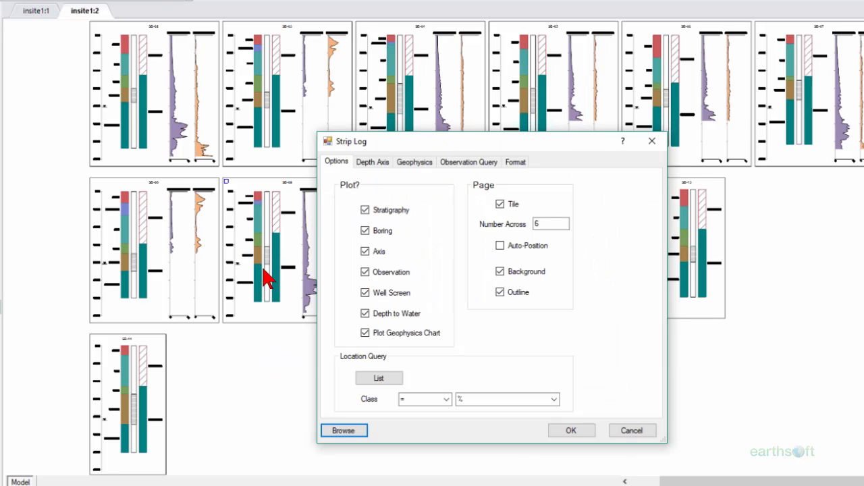
{"action": "left_click", "coordinate": [385, 380]}
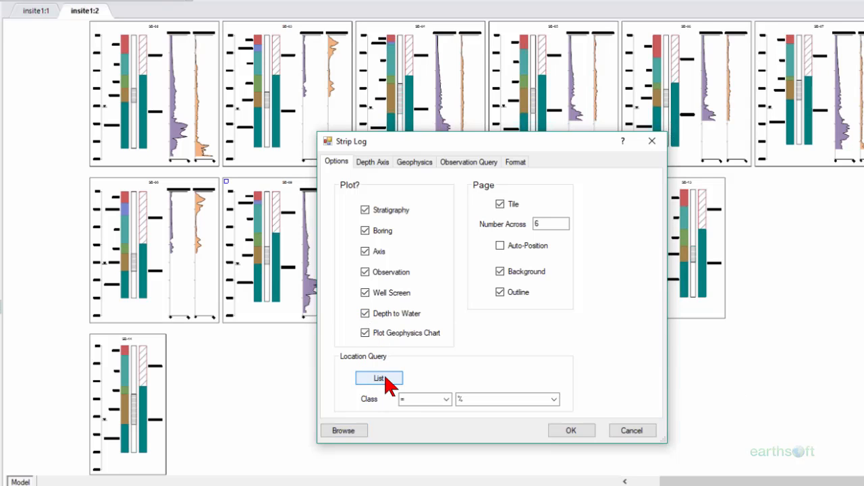
{"action": "left_click", "coordinate": [595, 191]}
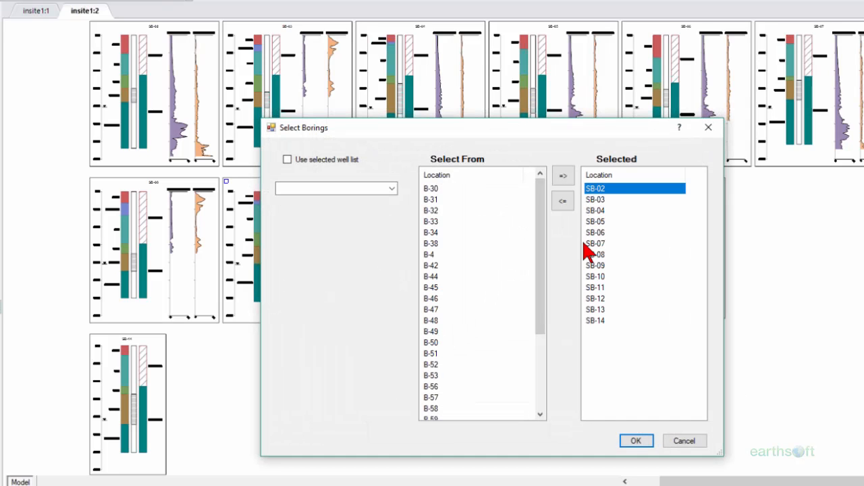
{"action": "left_click", "coordinate": [592, 321], "text": "shift"}
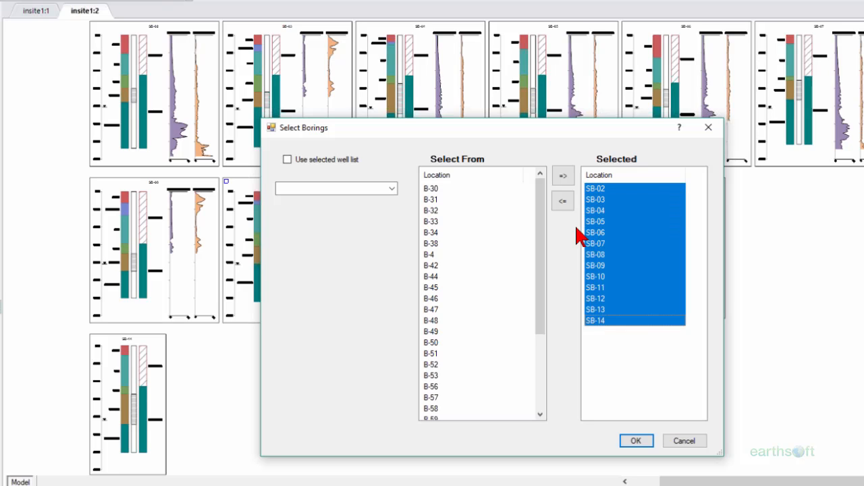
{"action": "left_click", "coordinate": [564, 202]}
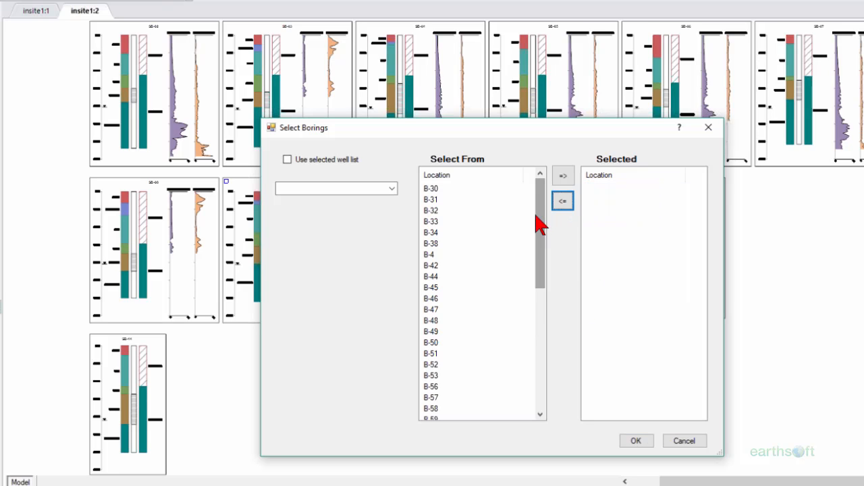
{"action": "left_click", "coordinate": [490, 242]}
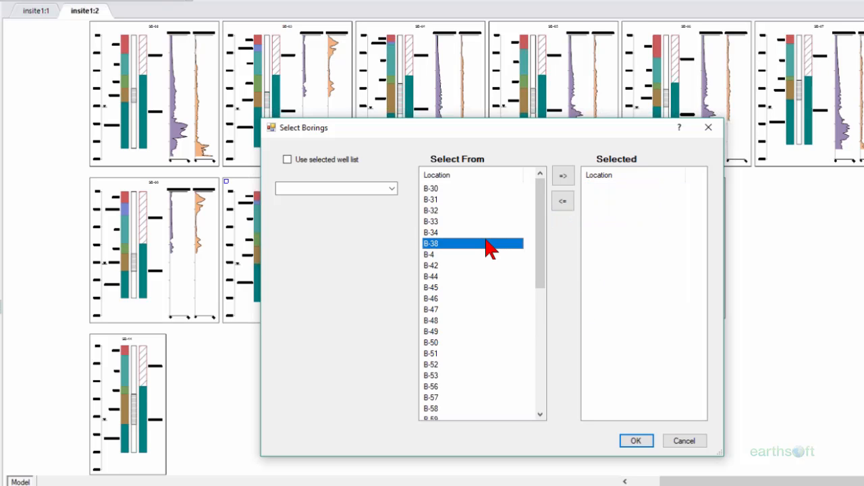
{"action": "left_click", "coordinate": [563, 176]}
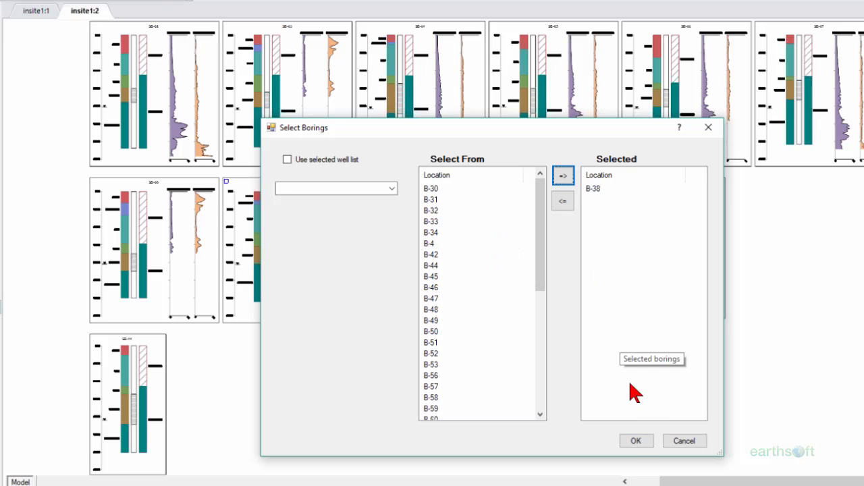
{"action": "left_click", "coordinate": [636, 442]}
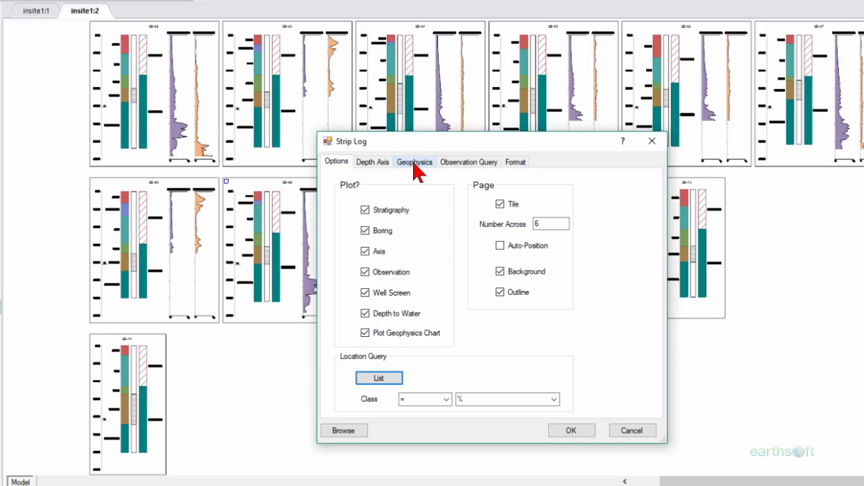
{"action": "left_click", "coordinate": [576, 426]}
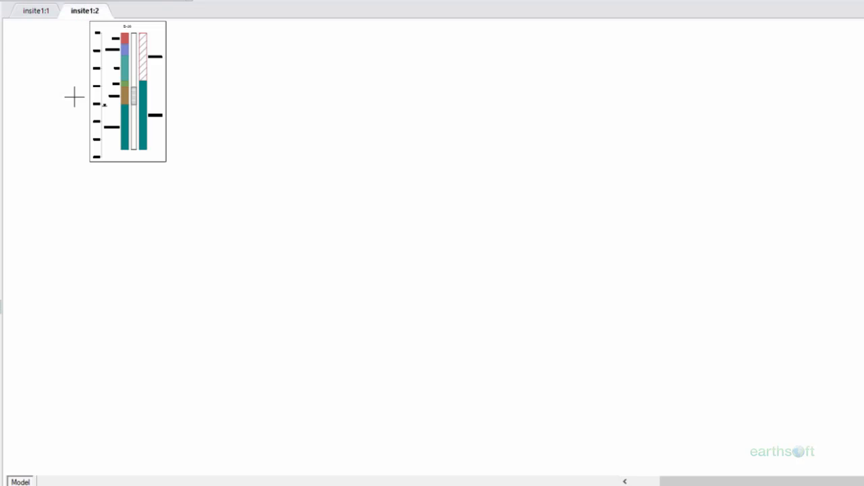
- Zoom to the B-38 log and change its observation query fraction from N to T, showing 0.23
{"action": "left_click", "coordinate": [83, 167]}
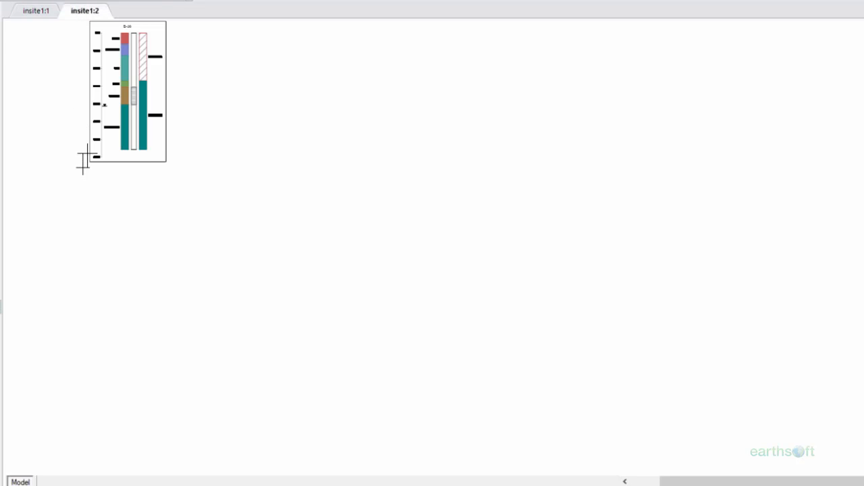
{"action": "left_click", "coordinate": [169, 21]}
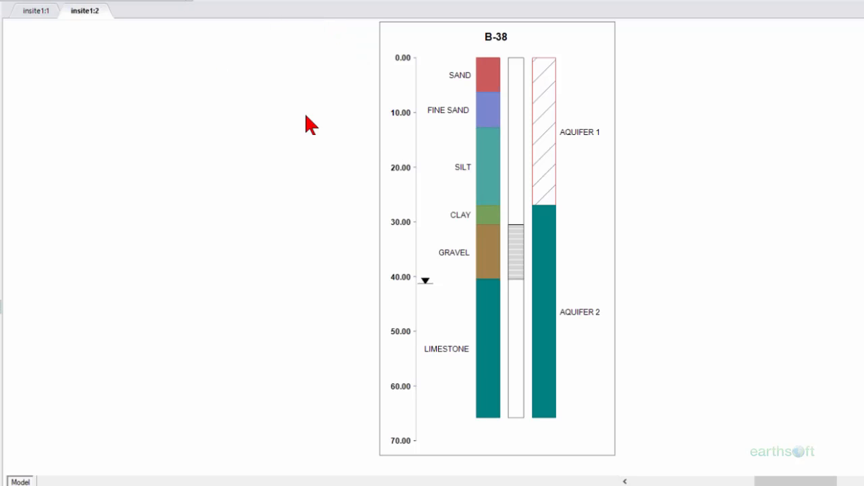
{"action": "right_click", "coordinate": [371, 131]}
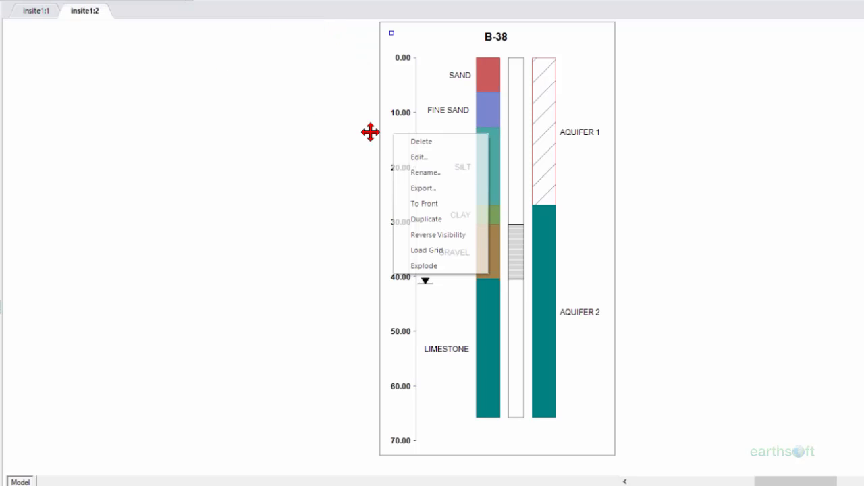
{"action": "left_click", "coordinate": [405, 159]}
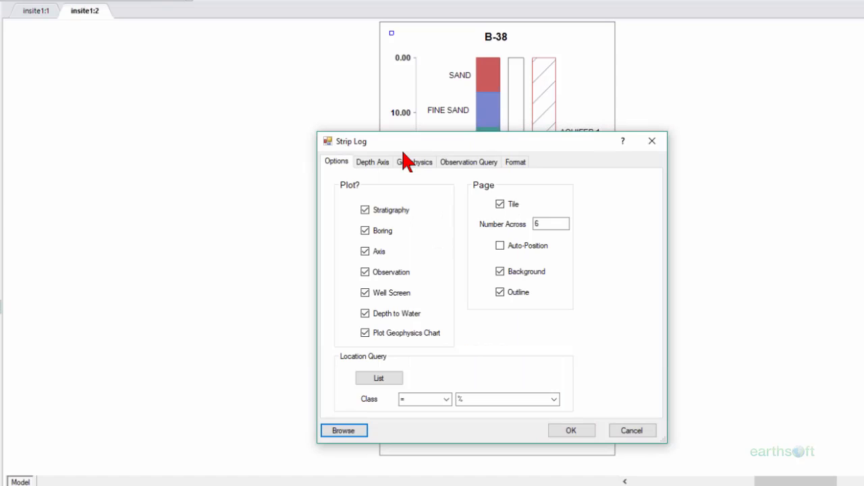
{"action": "left_click", "coordinate": [453, 163]}
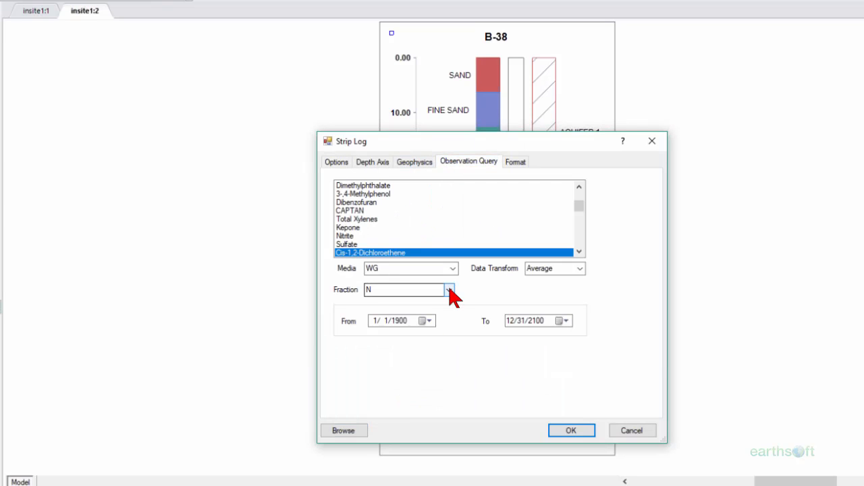
{"action": "left_click", "coordinate": [450, 292]}
{"action": "left_click", "coordinate": [440, 318]}
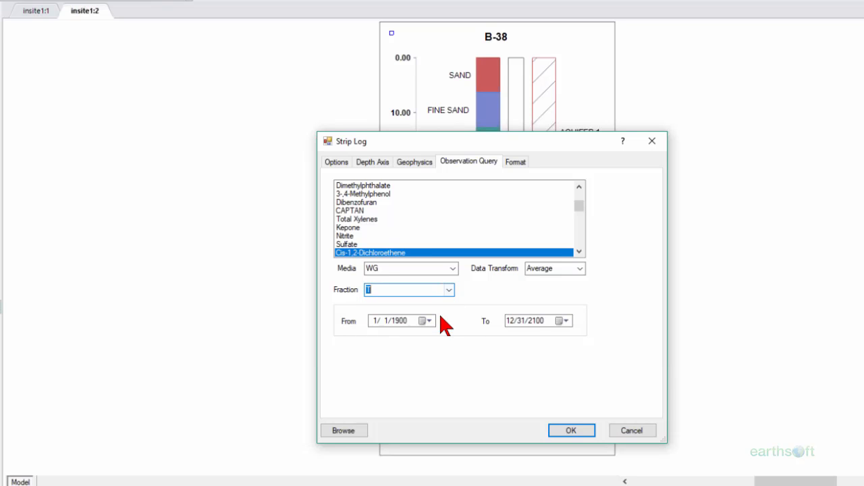
{"action": "left_click", "coordinate": [571, 432]}
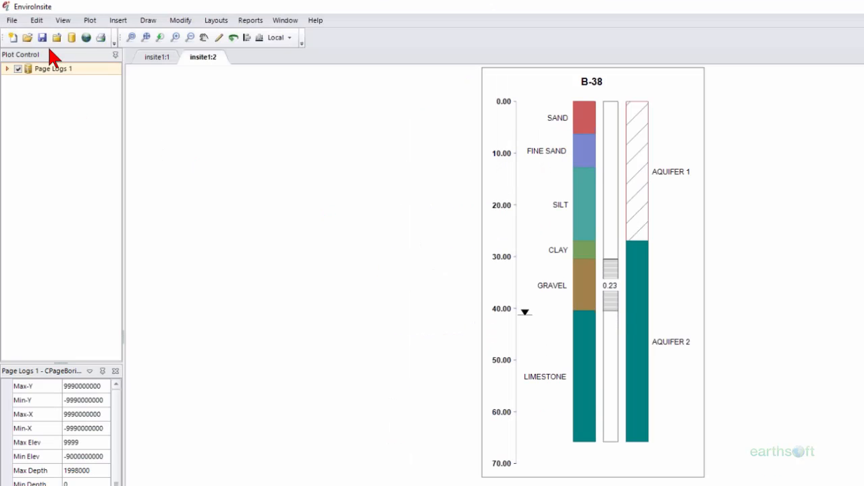
{"action": "left_click", "coordinate": [39, 21]}
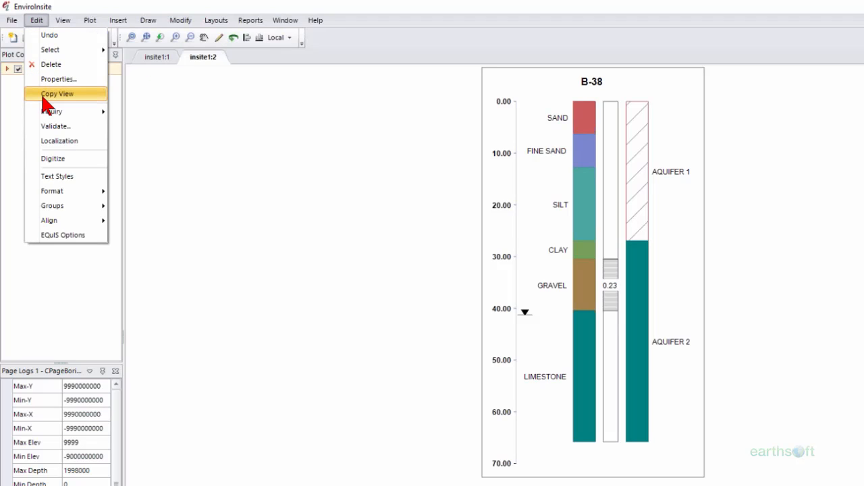
{"action": "mouse_move", "coordinate": [55, 190]}
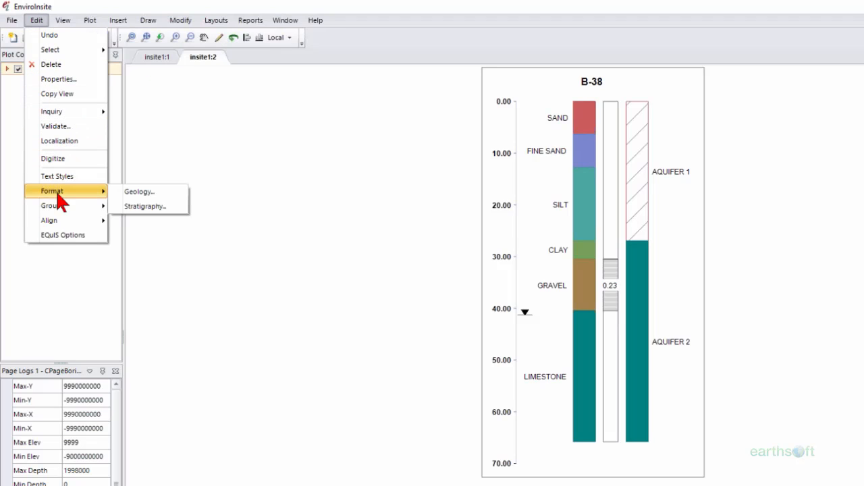
{"action": "left_click", "coordinate": [56, 236]}
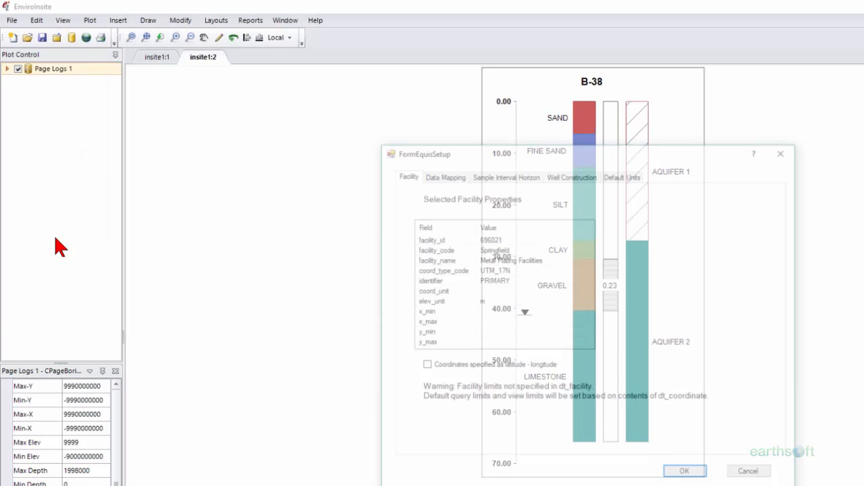
{"action": "left_click", "coordinate": [628, 173]}
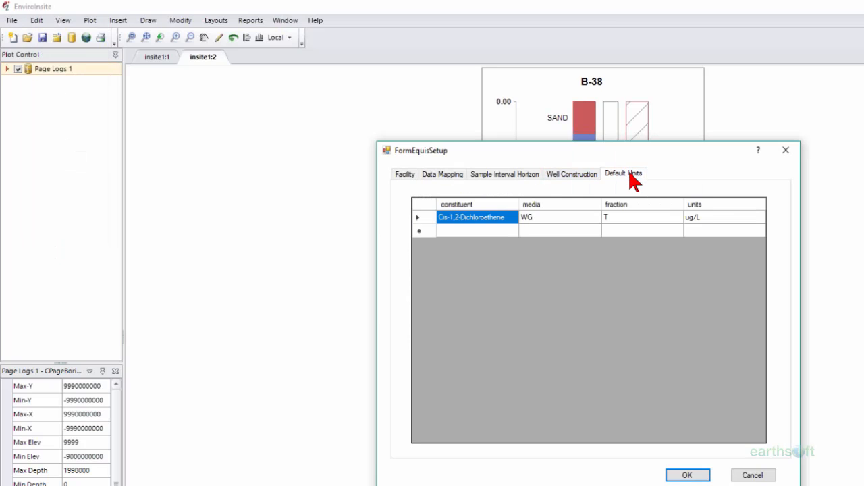
{"action": "left_click", "coordinate": [632, 217]}
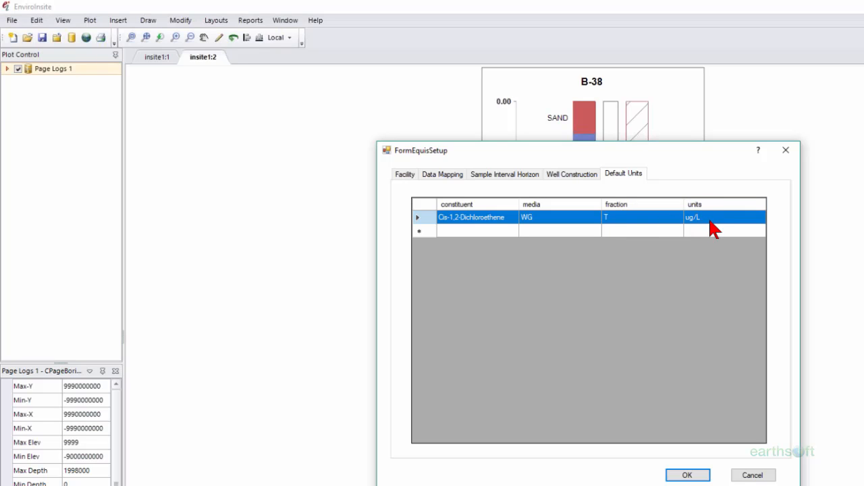
{"action": "left_click", "coordinate": [689, 475]}
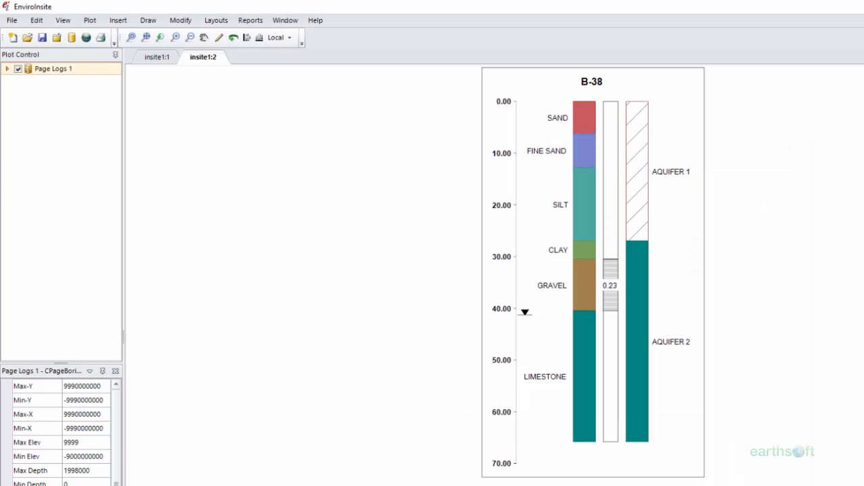